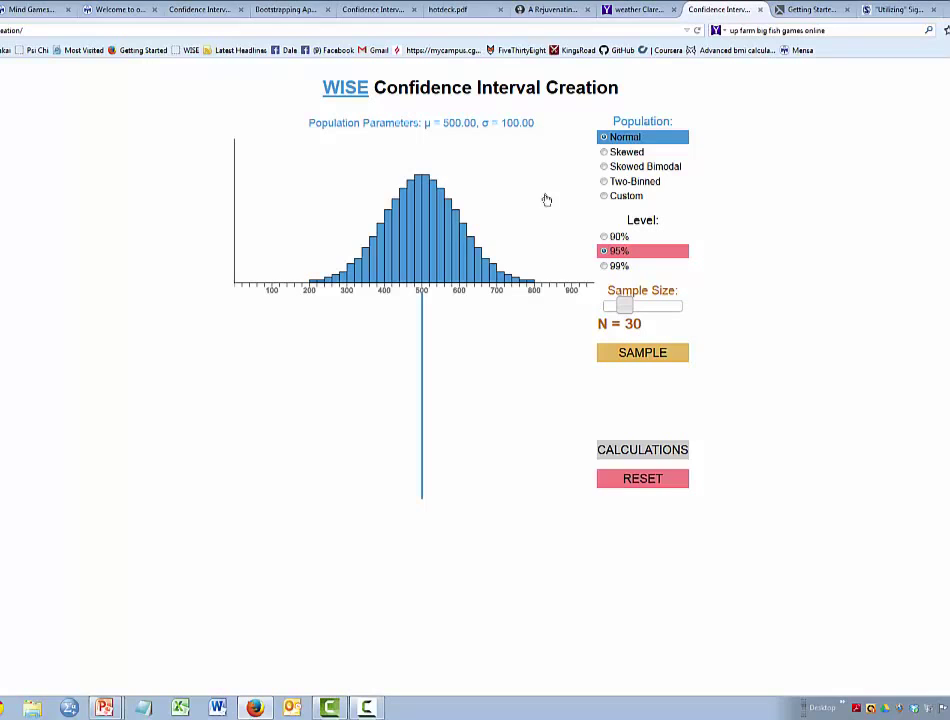
- Cycle through the Skewed, Skewed Bimodal and Two-Binned populations, ending on Custom (μ = 233.72, σ = 116.77)
{"action": "left_click", "coordinate": [603, 153]}
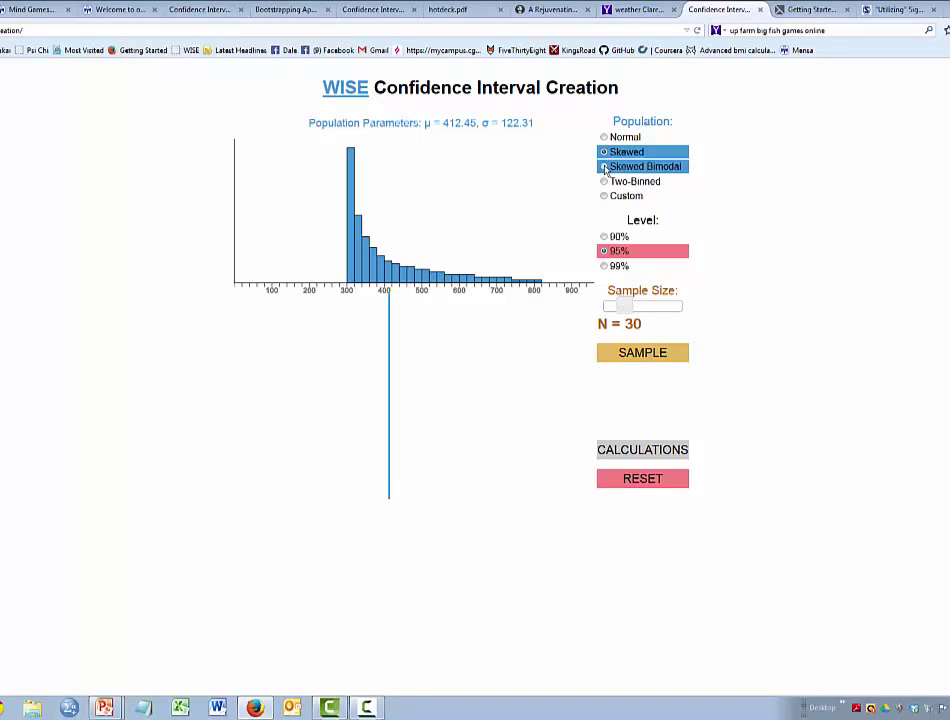
{"action": "left_click", "coordinate": [604, 167]}
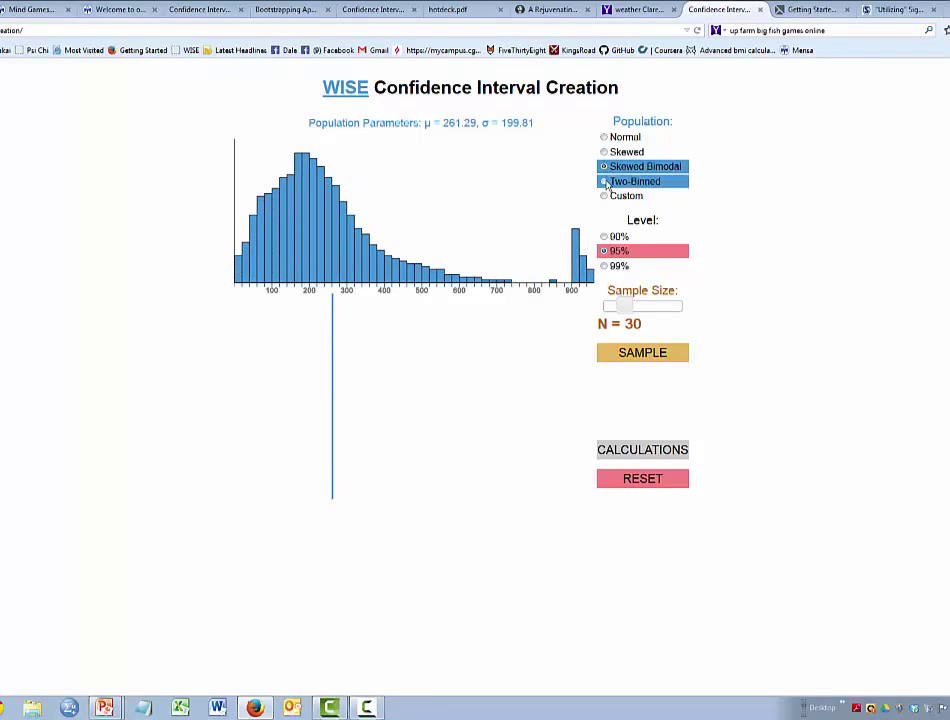
{"action": "left_click", "coordinate": [604, 182]}
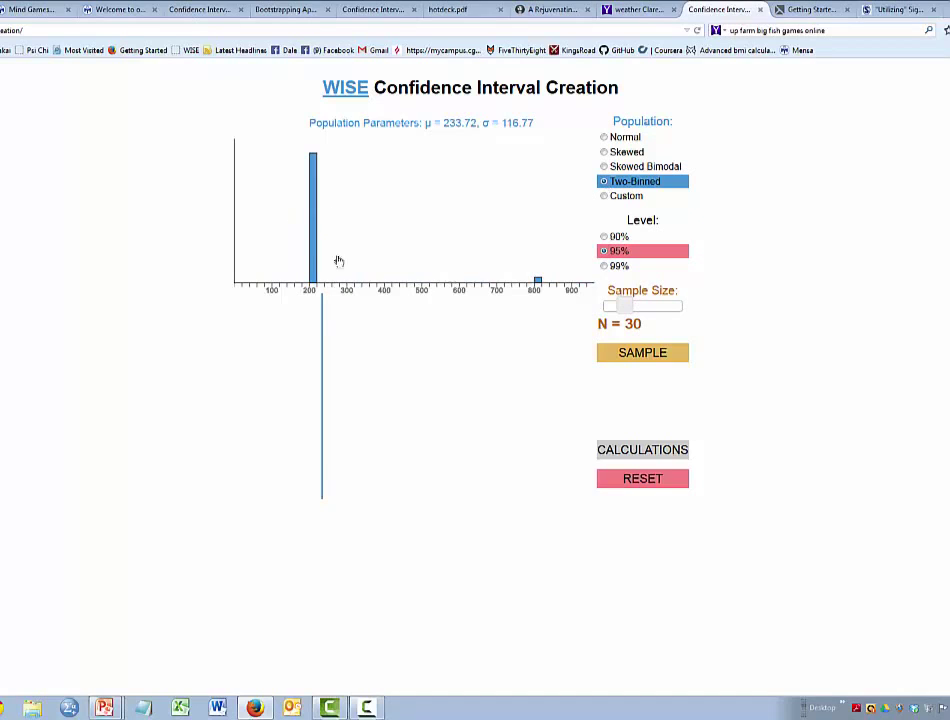
{"action": "left_click", "coordinate": [604, 198]}
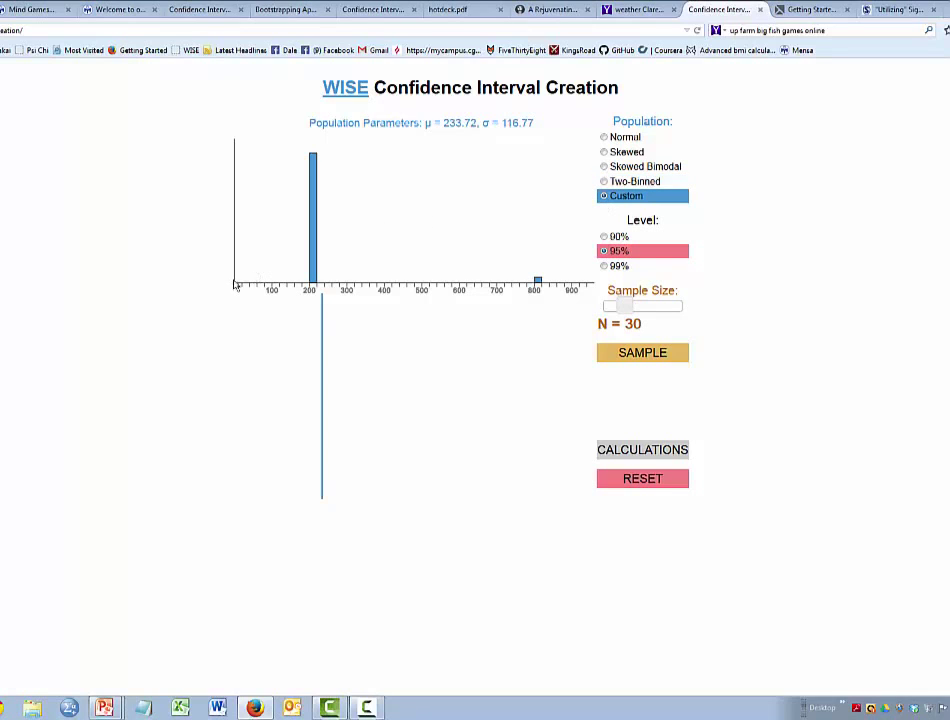
- Paint a multi-peaked custom population, then set sample size back to 30 and select Normal
{"action": "mouse_move", "coordinate": [235, 285]}
{"action": "left_mouse_down"}
{"action": "mouse_move", "coordinate": [277, 212]}
{"action": "mouse_move", "coordinate": [309, 272]}
{"action": "mouse_move", "coordinate": [335, 216]}
{"action": "mouse_move", "coordinate": [356, 206]}
{"action": "mouse_move", "coordinate": [397, 276]}
{"action": "mouse_move", "coordinate": [447, 235]}
{"action": "mouse_move", "coordinate": [486, 276]}
{"action": "mouse_move", "coordinate": [524, 267]}
{"action": "mouse_move", "coordinate": [526, 157]}
{"action": "mouse_move", "coordinate": [536, 153]}
{"action": "left_mouse_up"}
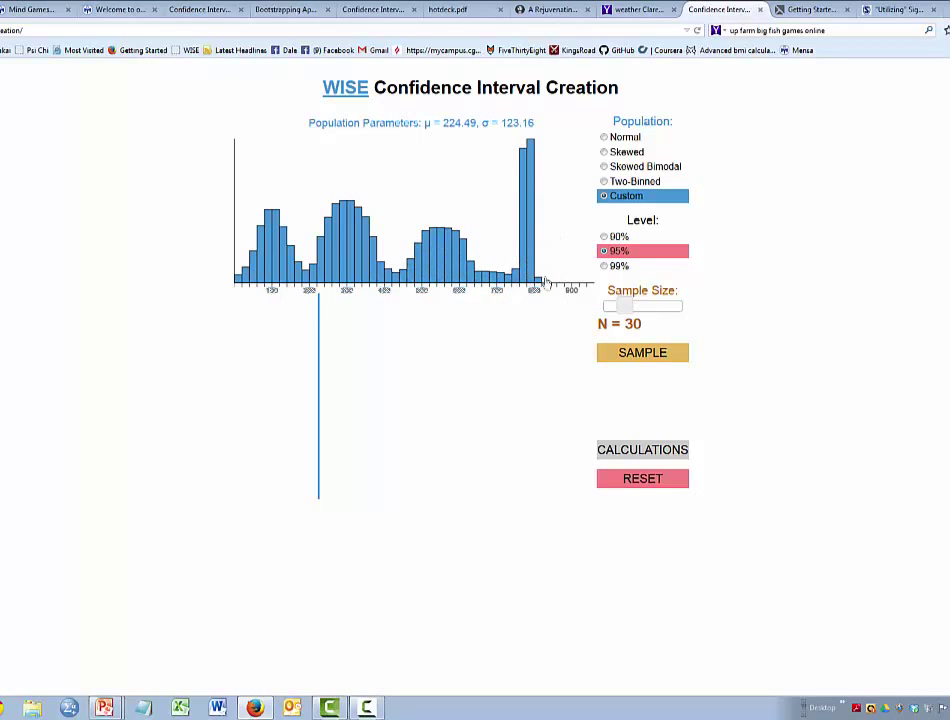
{"action": "mouse_move", "coordinate": [547, 283]}
{"action": "left_mouse_down"}
{"action": "mouse_move", "coordinate": [573, 278]}
{"action": "mouse_move", "coordinate": [562, 282]}
{"action": "left_mouse_up"}
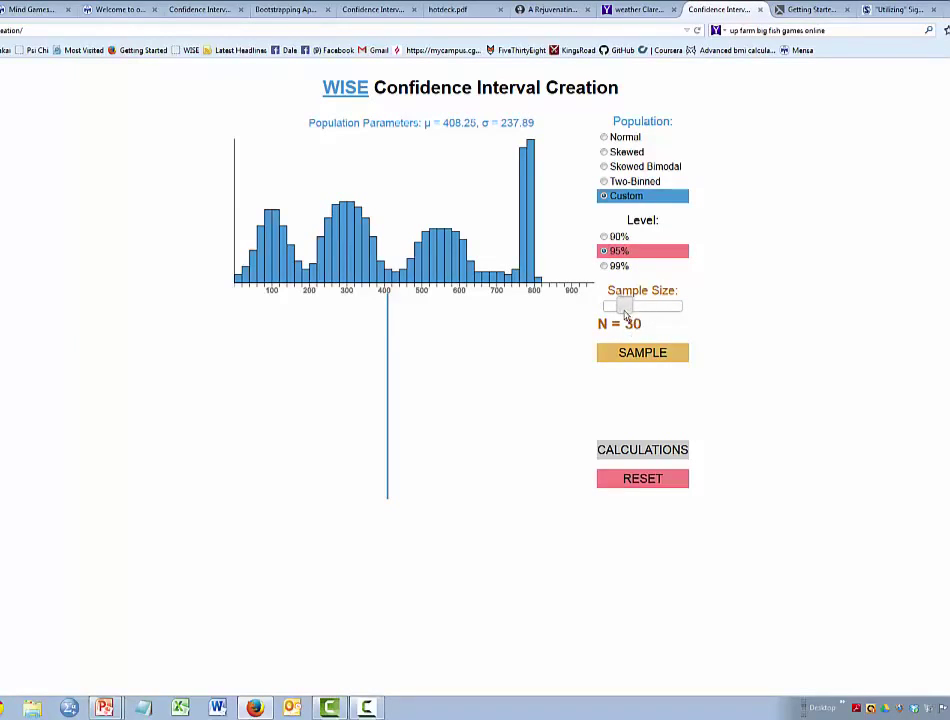
{"action": "mouse_move", "coordinate": [624, 310]}
{"action": "left_mouse_down"}
{"action": "mouse_move", "coordinate": [568, 310]}
{"action": "mouse_move", "coordinate": [693, 310]}
{"action": "mouse_move", "coordinate": [613, 310]}
{"action": "mouse_move", "coordinate": [623, 310]}
{"action": "left_mouse_up"}
{"action": "key", "text": "Left"}
{"action": "key", "text": "Left"}
{"action": "key", "text": "Left"}
{"action": "key", "text": "Left"}
{"action": "left_click", "coordinate": [625, 137]}
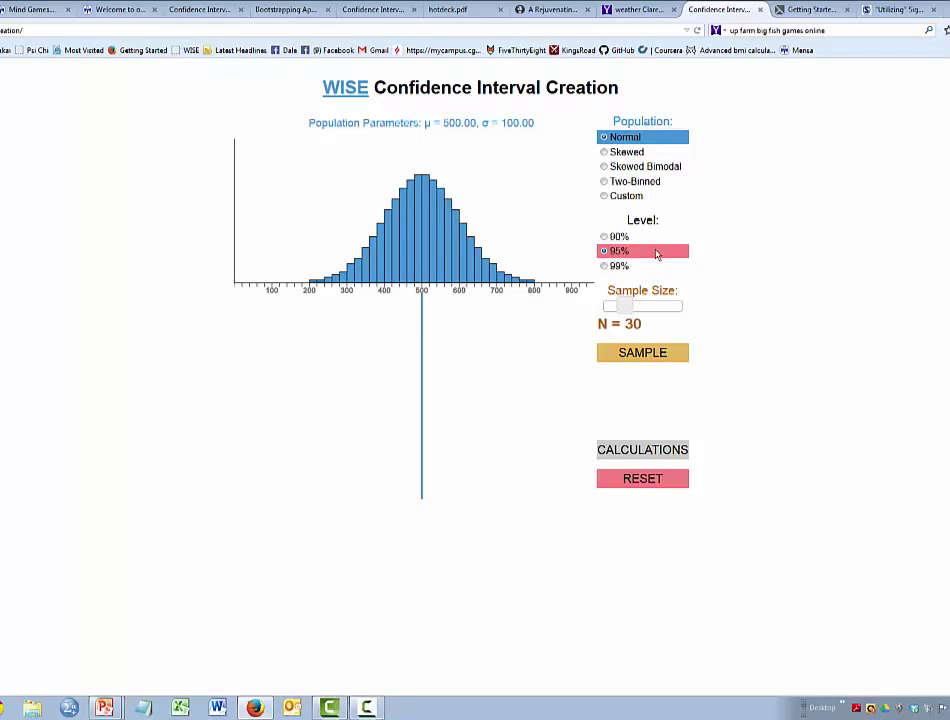
- Draw an N=30 sample (M = 516.81, SD = 91.79) and show the calculations giving 95% CI [482.54, 551.08]
{"action": "left_click", "coordinate": [641, 353]}
{"action": "left_click", "coordinate": [640, 356]}
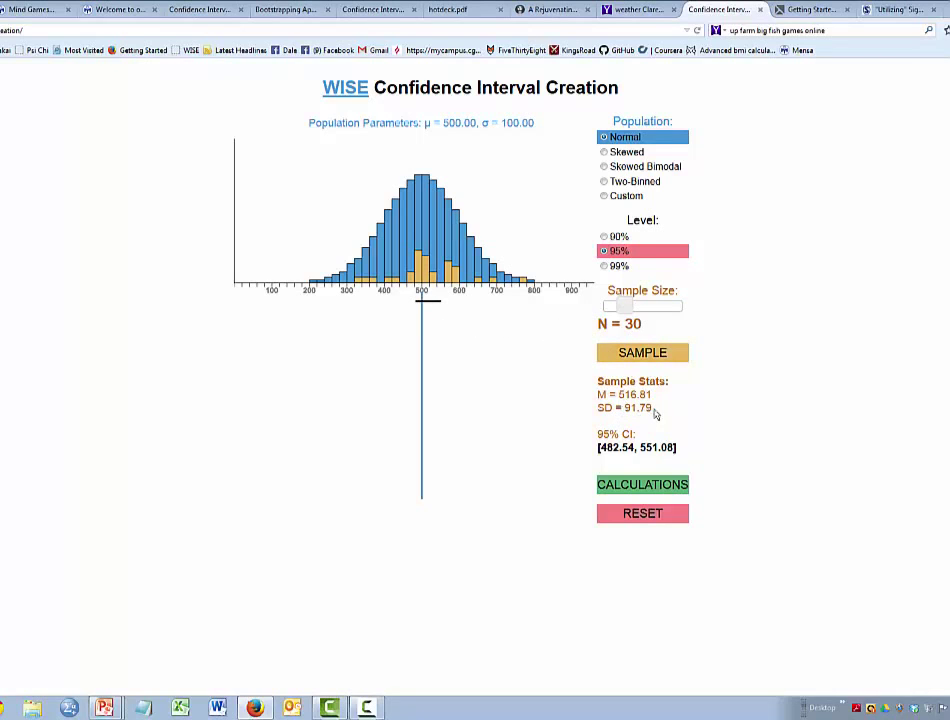
{"action": "left_click", "coordinate": [637, 489]}
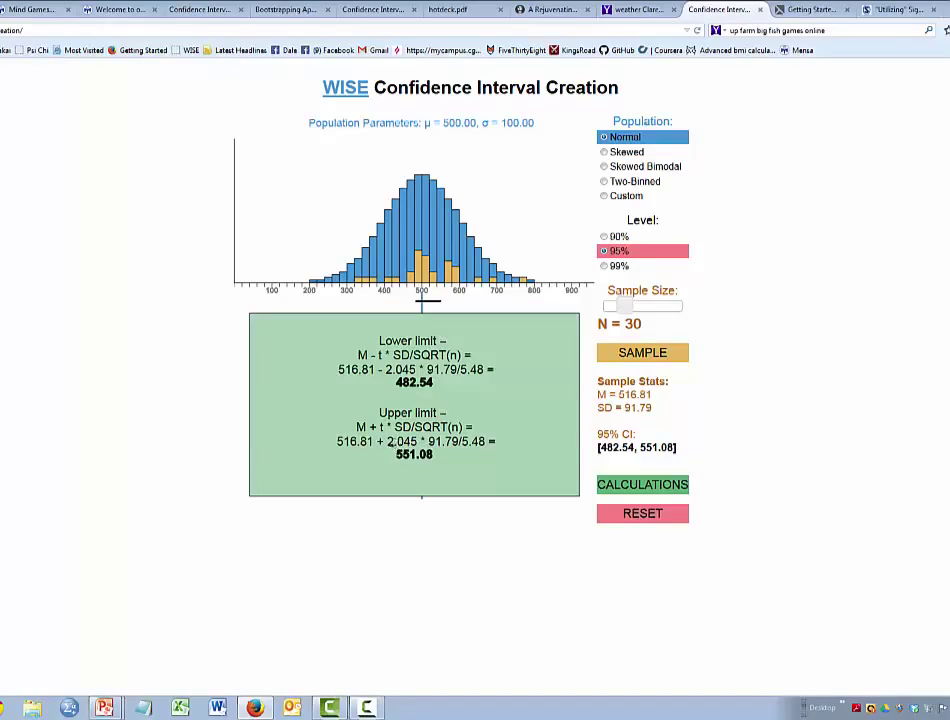
- Hide the green calculations panel, leaving the 95% CI [482.54, 551.08] plotted under μ = 500
{"action": "left_click", "coordinate": [636, 490]}
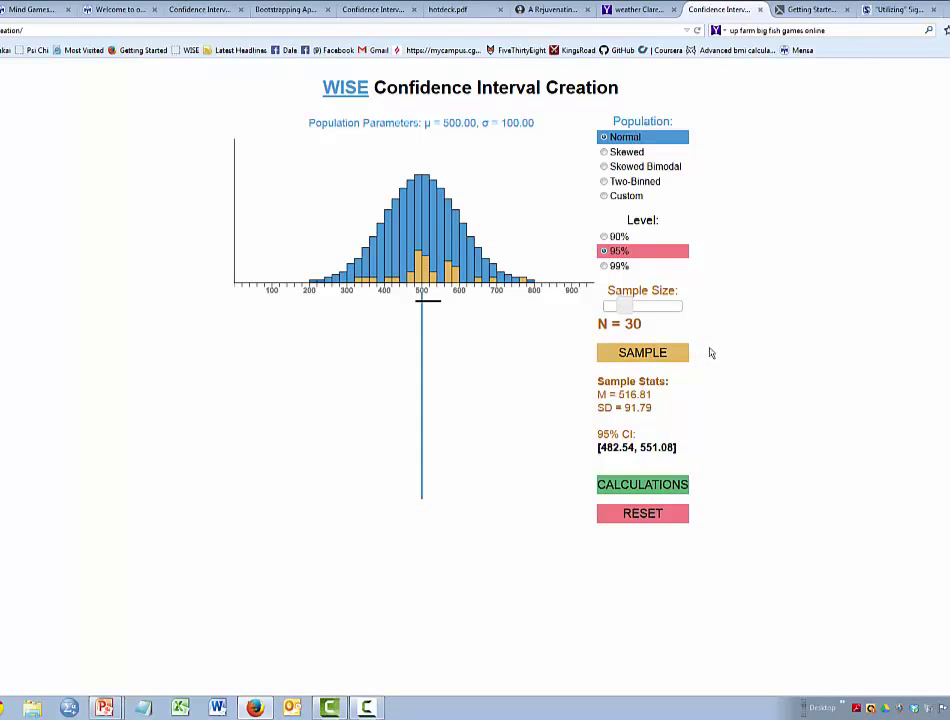
- Stack fourteen N=30 sample intervals beneath the Normal population, then reset to clear them all
{"action": "left_click", "coordinate": [633, 356]}
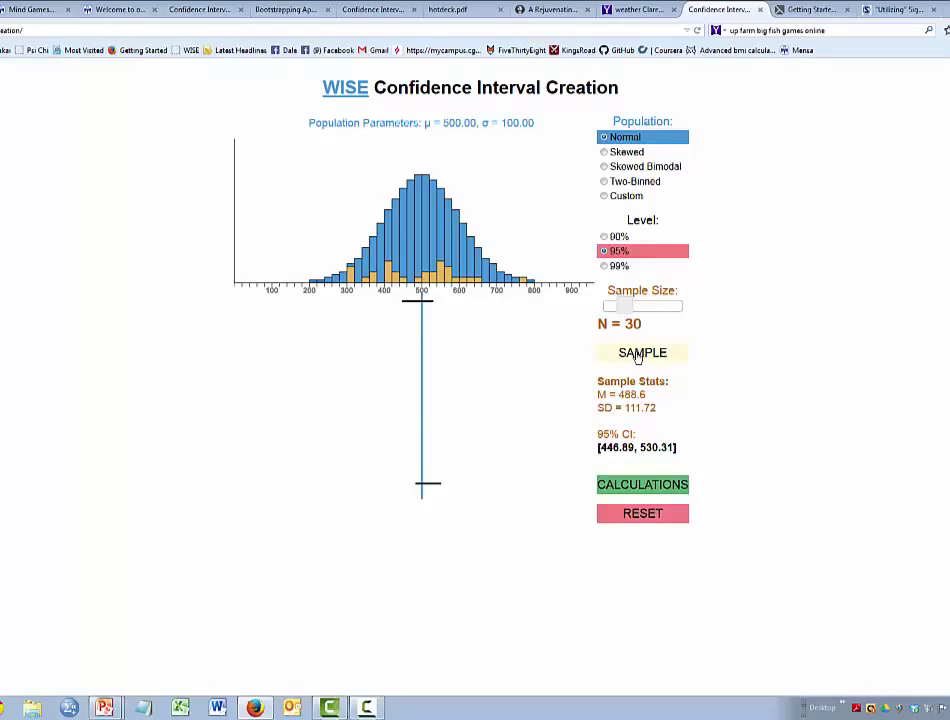
{"action": "left_click", "coordinate": [638, 355]}
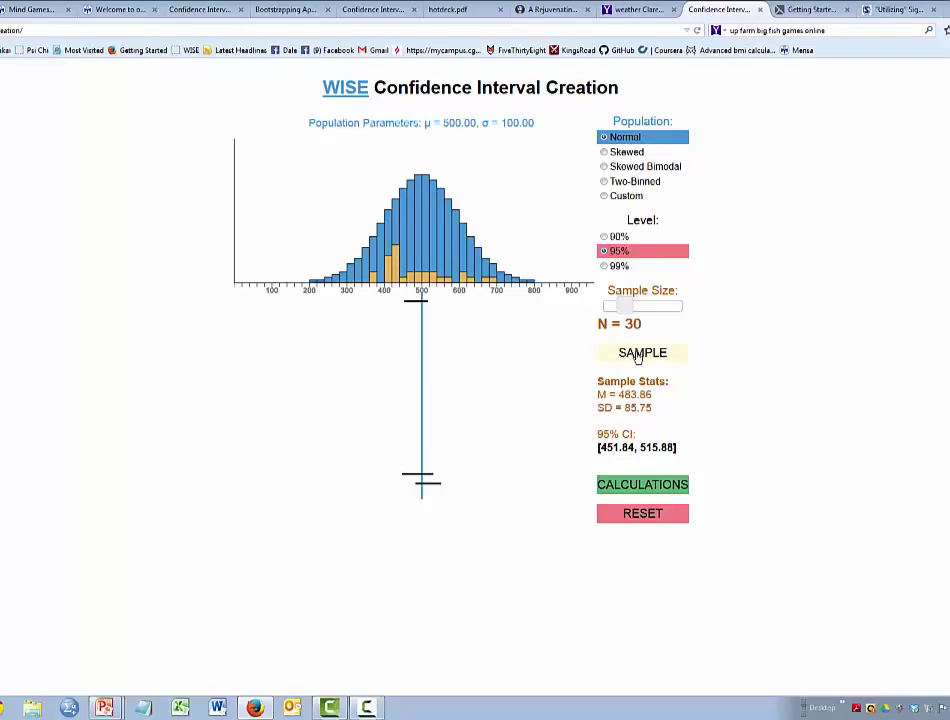
{"action": "left_click", "coordinate": [638, 355]}
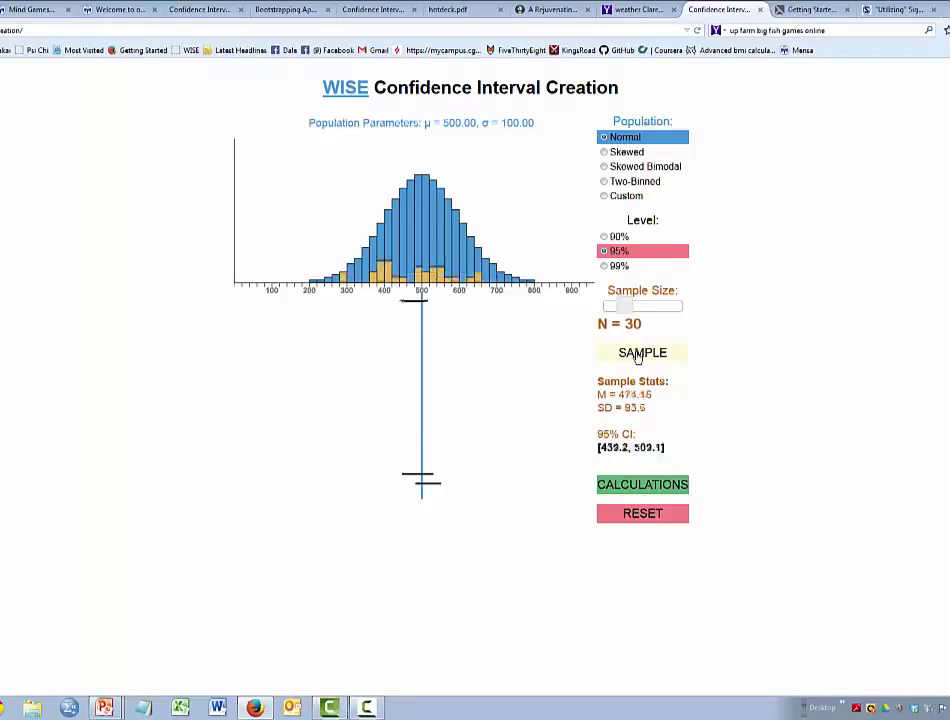
{"action": "left_click", "coordinate": [638, 355]}
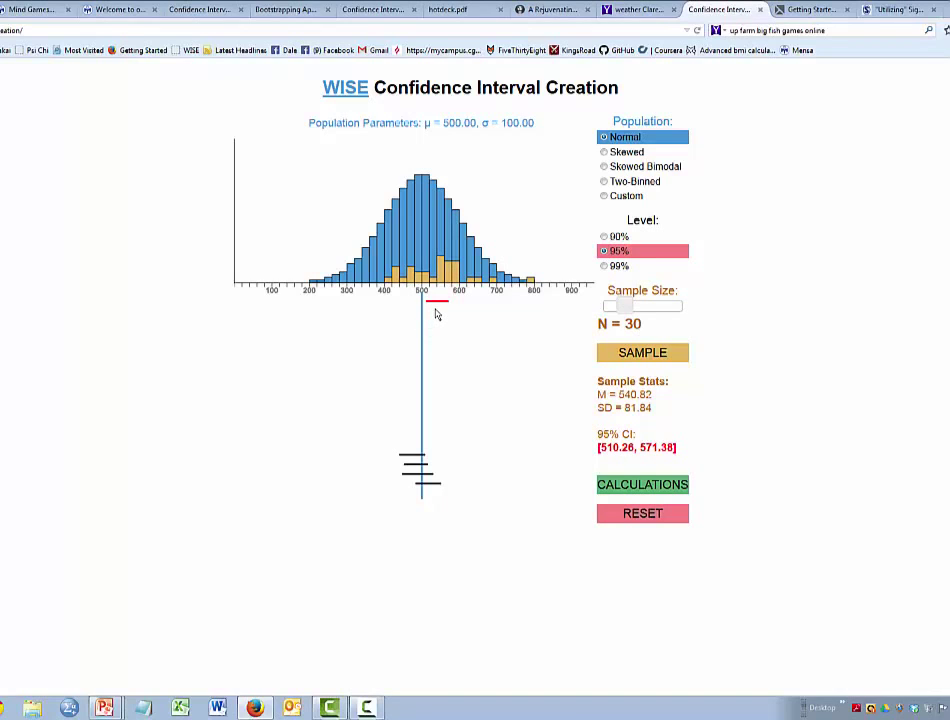
{"action": "left_click", "coordinate": [636, 355]}
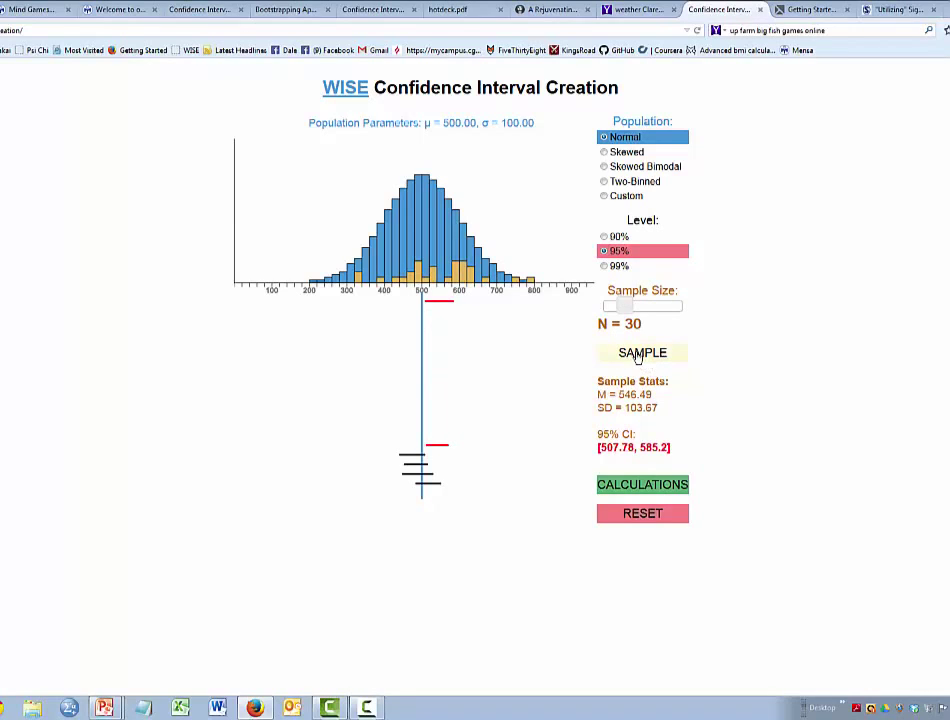
{"action": "left_click", "coordinate": [636, 355]}
{"action": "left_click", "coordinate": [636, 355]}
{"action": "left_click", "coordinate": [636, 355]}
{"action": "left_click", "coordinate": [636, 355]}
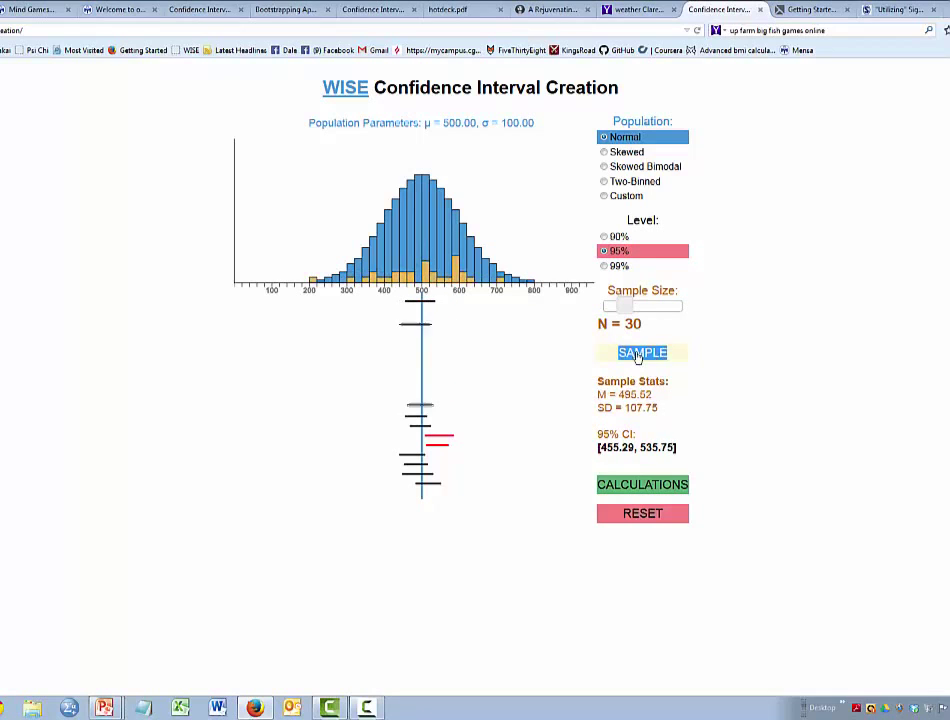
{"action": "left_click", "coordinate": [637, 355]}
{"action": "left_click", "coordinate": [637, 355]}
{"action": "left_click", "coordinate": [637, 355]}
{"action": "left_click", "coordinate": [637, 355]}
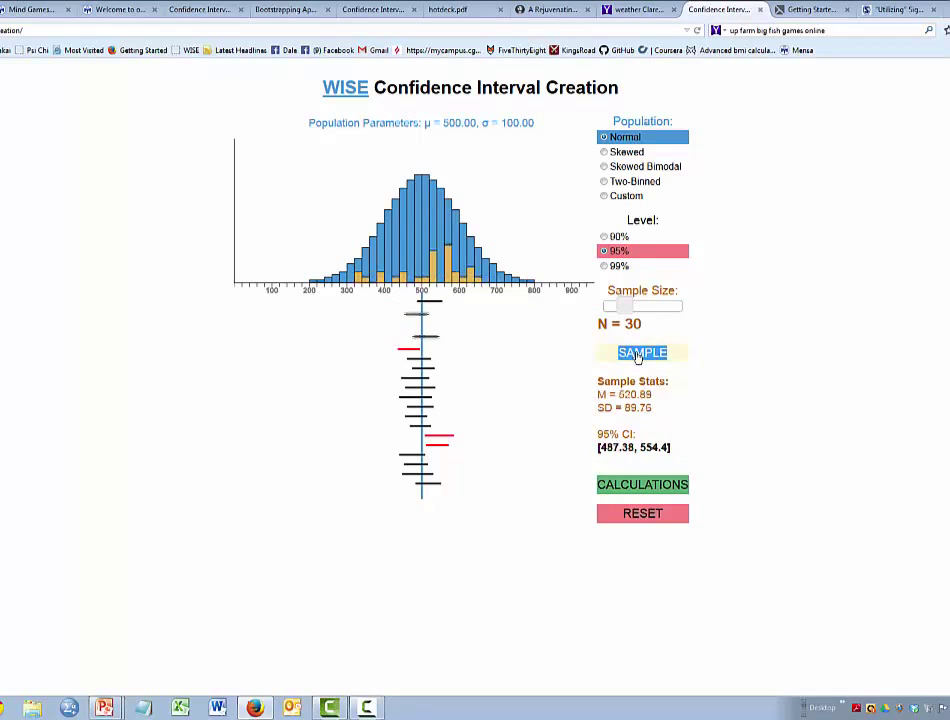
{"action": "left_click", "coordinate": [637, 355]}
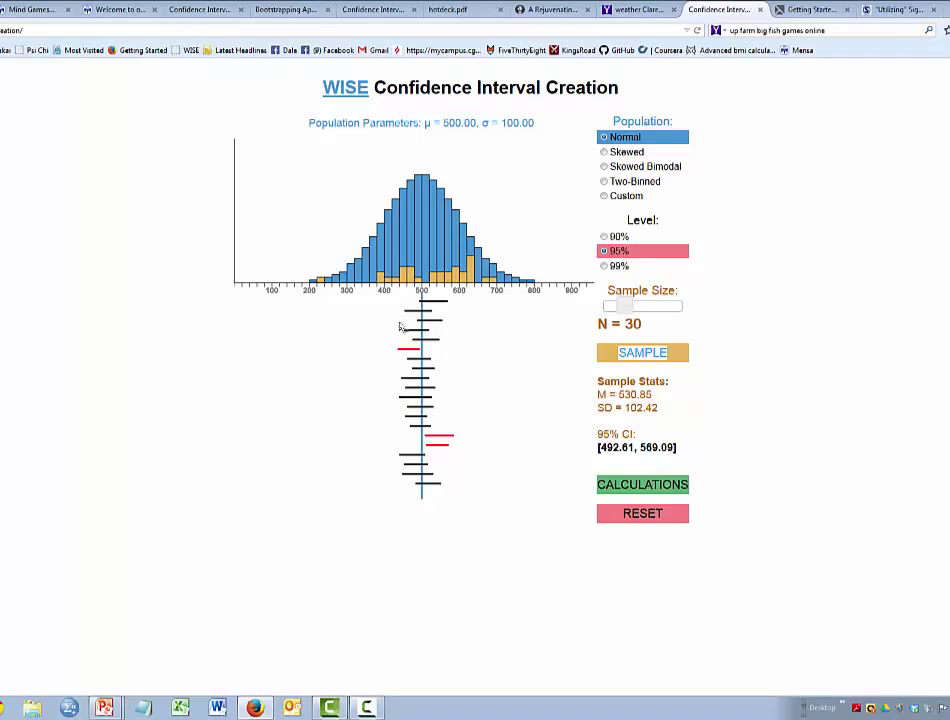
{"action": "left_click", "coordinate": [634, 515]}
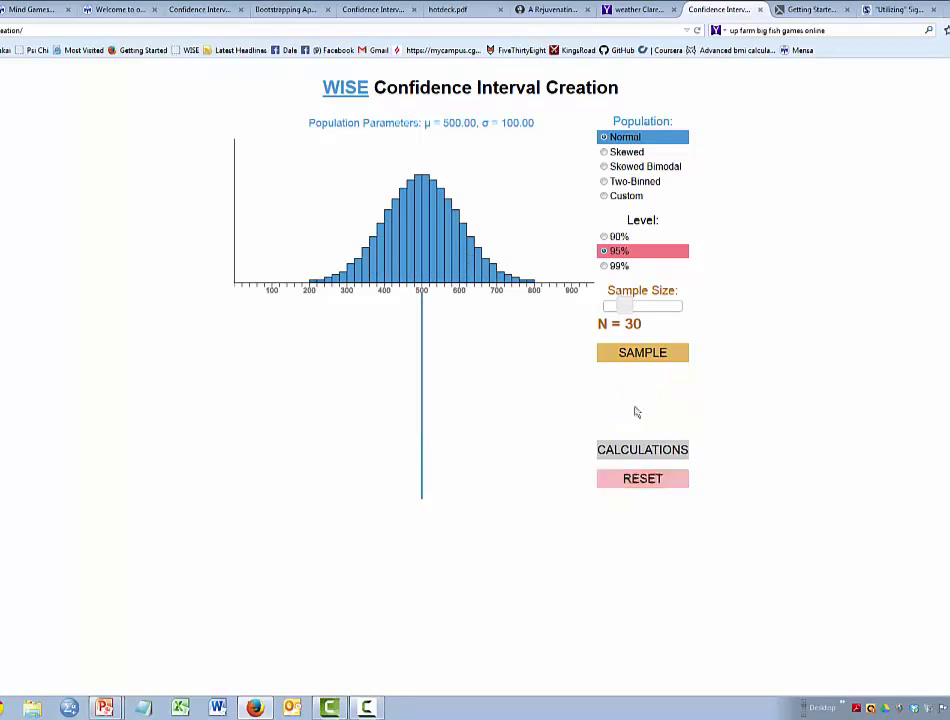
- Stack eleven more sample intervals below the Normal population, then reset to clear them
{"action": "left_click", "coordinate": [638, 354]}
{"action": "left_click", "coordinate": [638, 354]}
{"action": "left_click", "coordinate": [638, 354]}
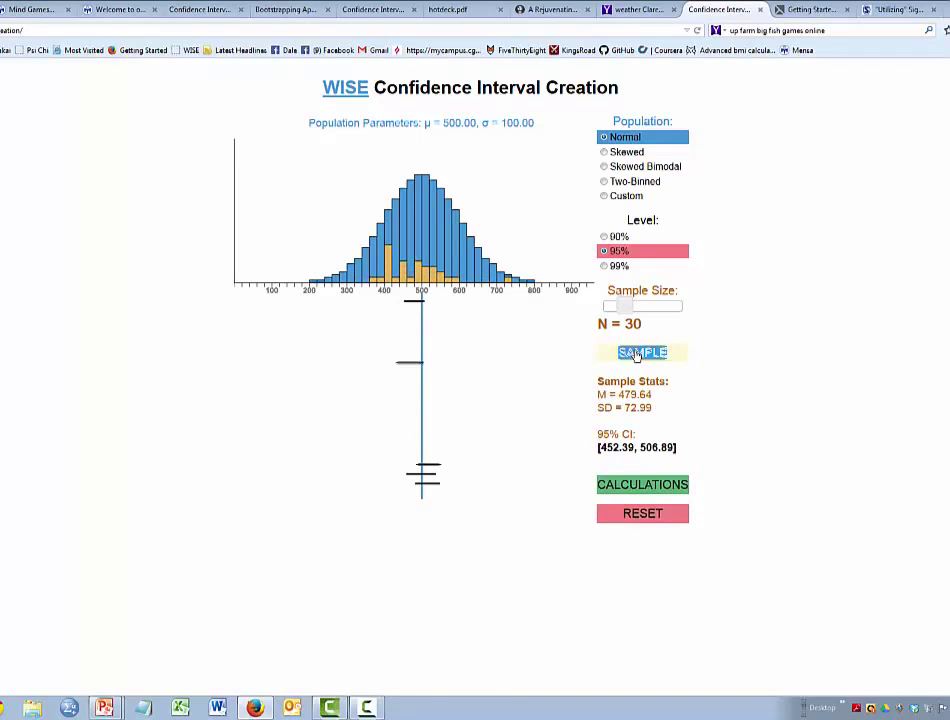
{"action": "left_click", "coordinate": [638, 354]}
{"action": "left_click", "coordinate": [638, 354]}
{"action": "left_click", "coordinate": [638, 354]}
{"action": "left_click", "coordinate": [638, 354]}
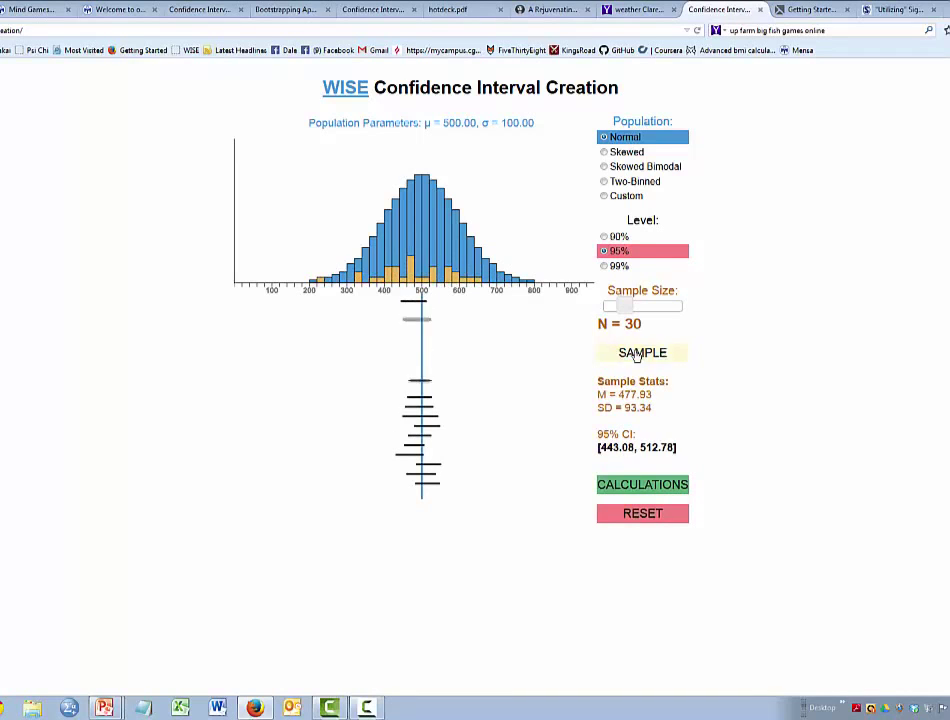
{"action": "left_click", "coordinate": [638, 354]}
{"action": "left_click", "coordinate": [638, 354]}
{"action": "left_click", "coordinate": [638, 354]}
{"action": "left_click", "coordinate": [638, 354]}
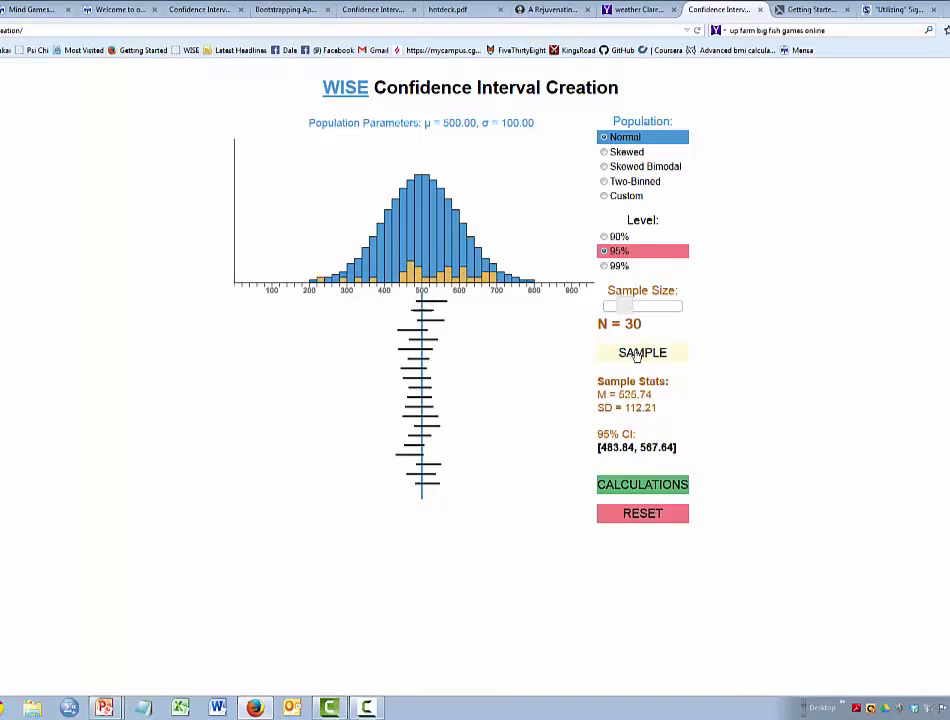
{"action": "left_click", "coordinate": [630, 513]}
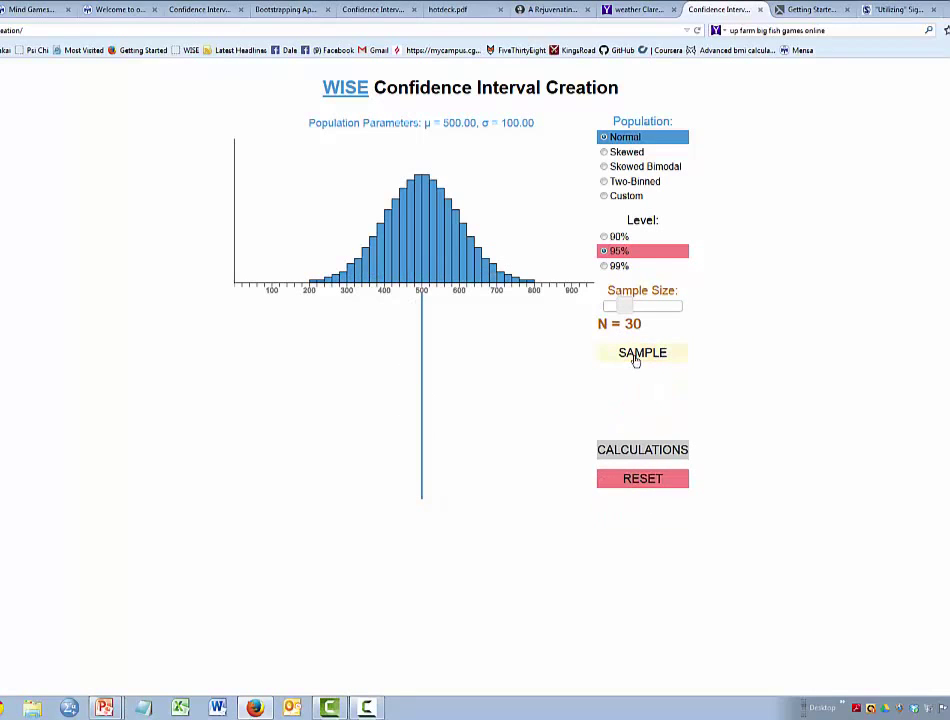
- Stack another batch of sample intervals and reset again, leaving no intervals at N = 5
{"action": "left_click", "coordinate": [634, 355]}
{"action": "double_click", "coordinate": [634, 355]}
{"action": "left_click", "coordinate": [634, 355]}
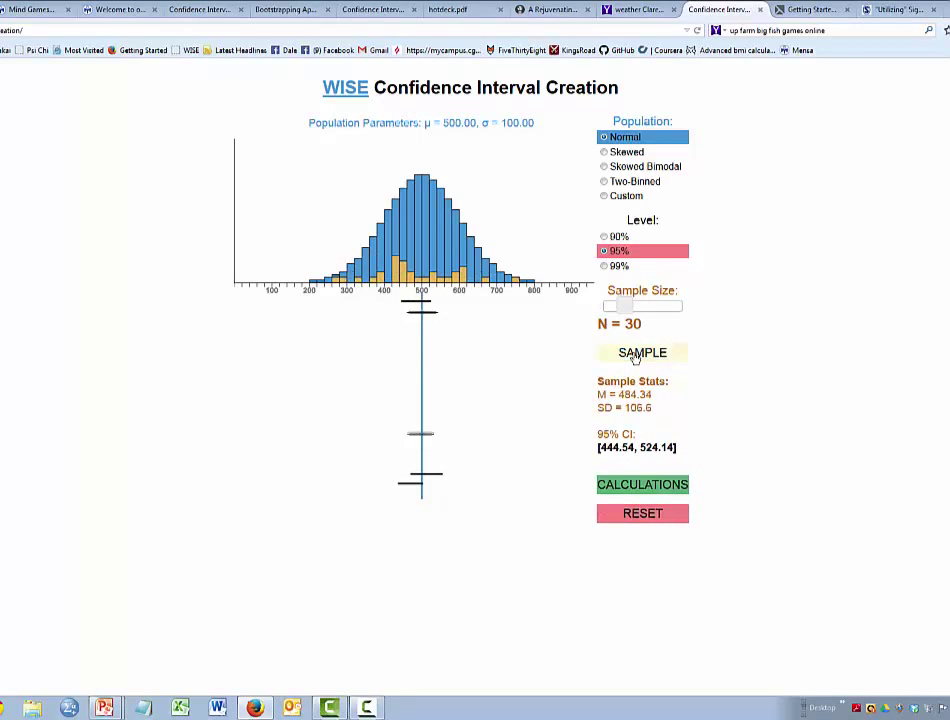
{"action": "double_click", "coordinate": [634, 355]}
{"action": "double_click", "coordinate": [634, 355]}
{"action": "double_click", "coordinate": [634, 355]}
{"action": "double_click", "coordinate": [634, 355]}
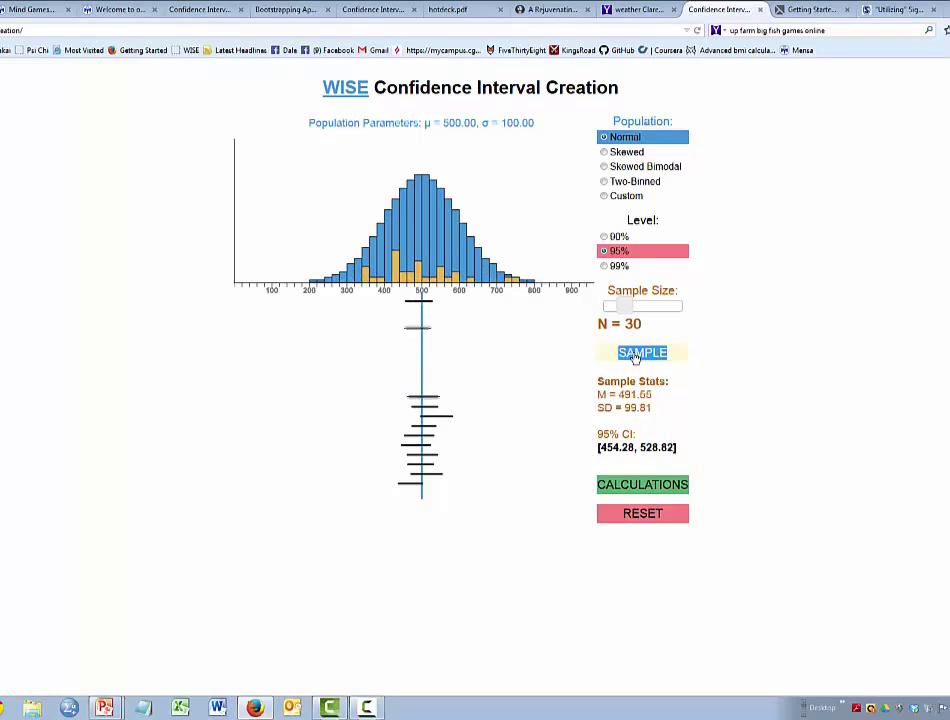
{"action": "double_click", "coordinate": [634, 355]}
{"action": "left_click", "coordinate": [634, 355]}
{"action": "left_click", "coordinate": [634, 355]}
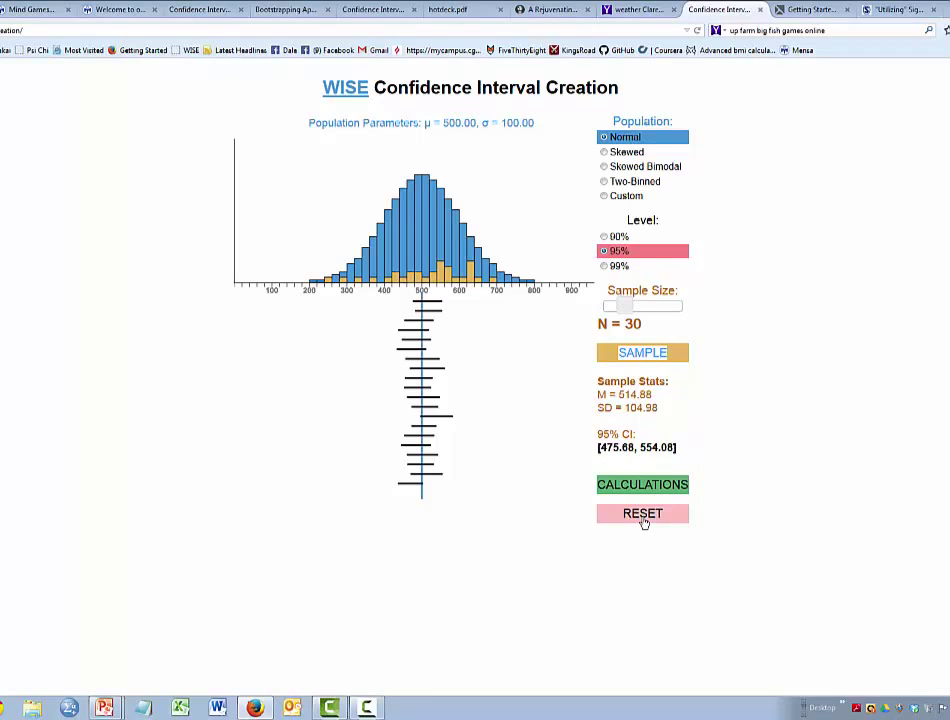
{"action": "left_click", "coordinate": [644, 520]}
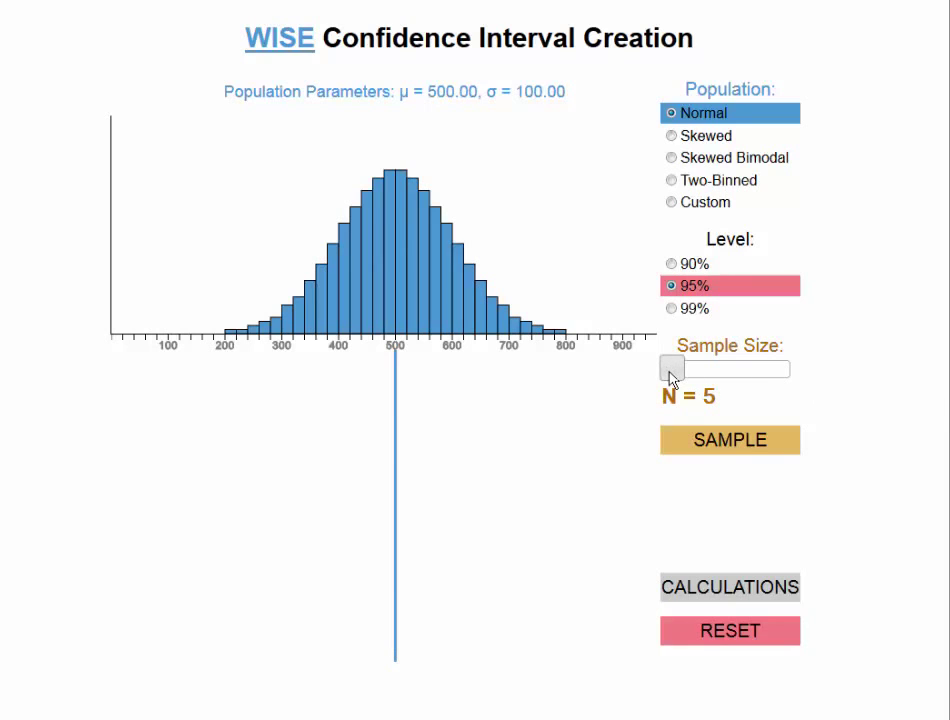
- Raise the sample size to N = 100 and start stacking 95% intervals from the Normal population
{"action": "left_click_drag", "start_coordinate": [671, 373], "coordinate": [800, 388]}
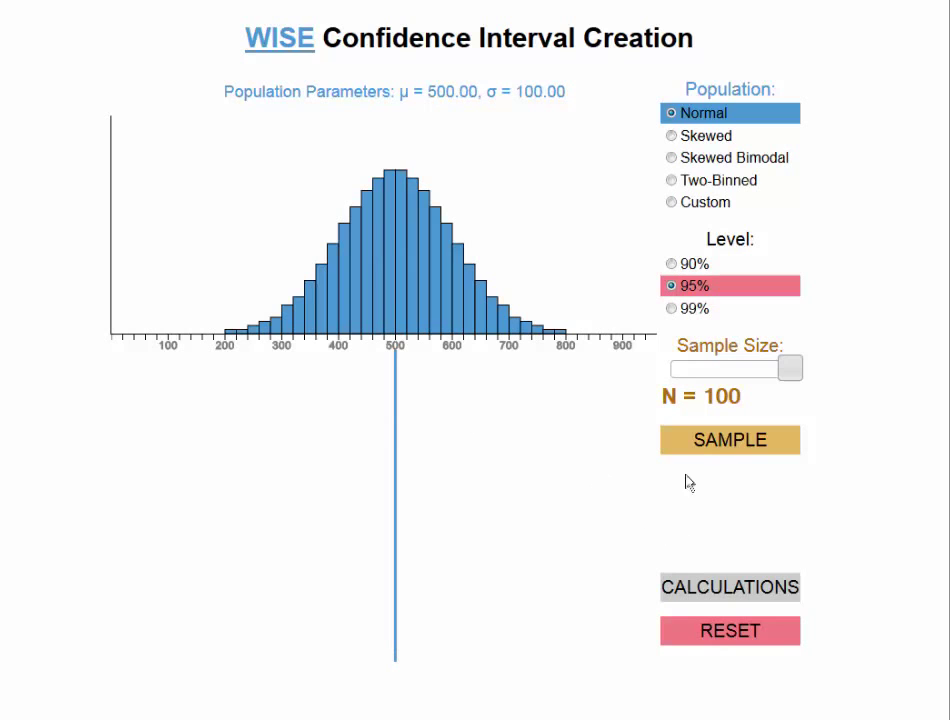
{"action": "left_click", "coordinate": [735, 446]}
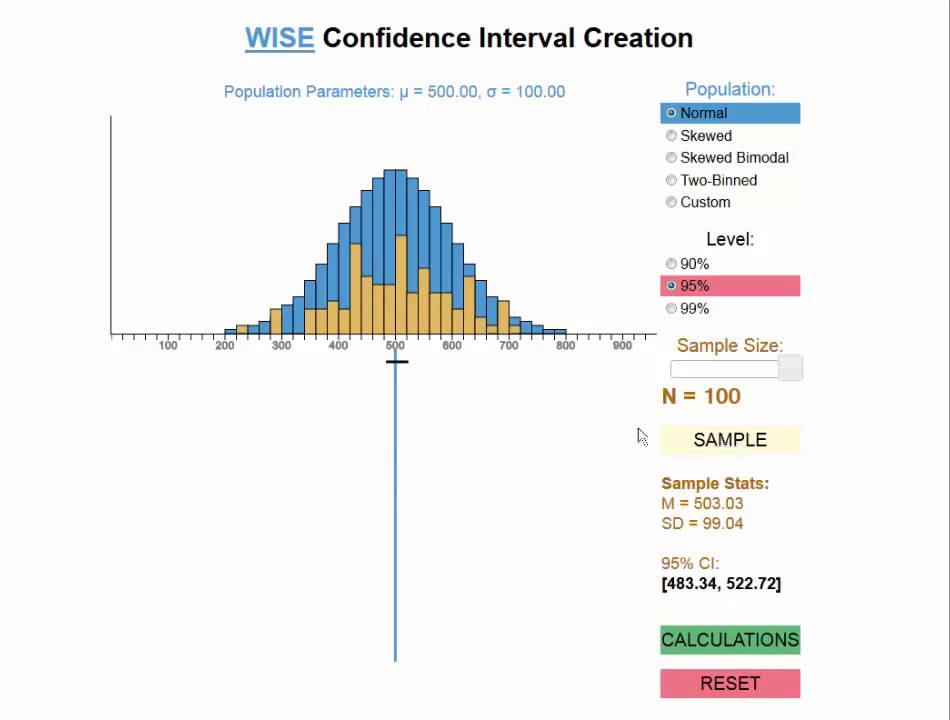
{"action": "left_click", "coordinate": [710, 447]}
{"action": "left_click", "coordinate": [710, 447]}
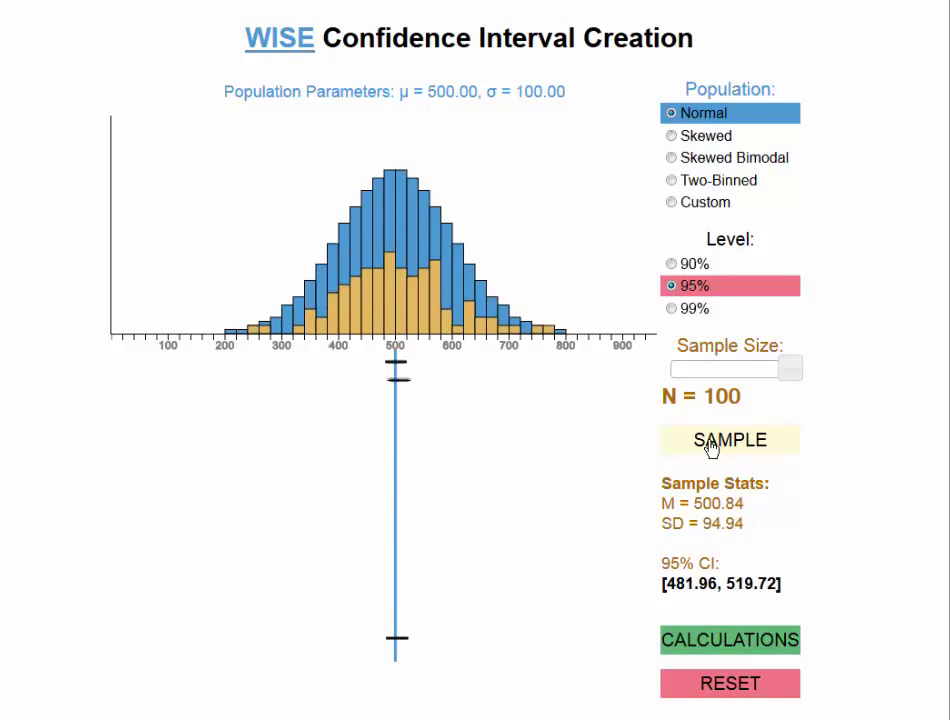
{"action": "left_click", "coordinate": [710, 447]}
{"action": "left_click", "coordinate": [710, 447]}
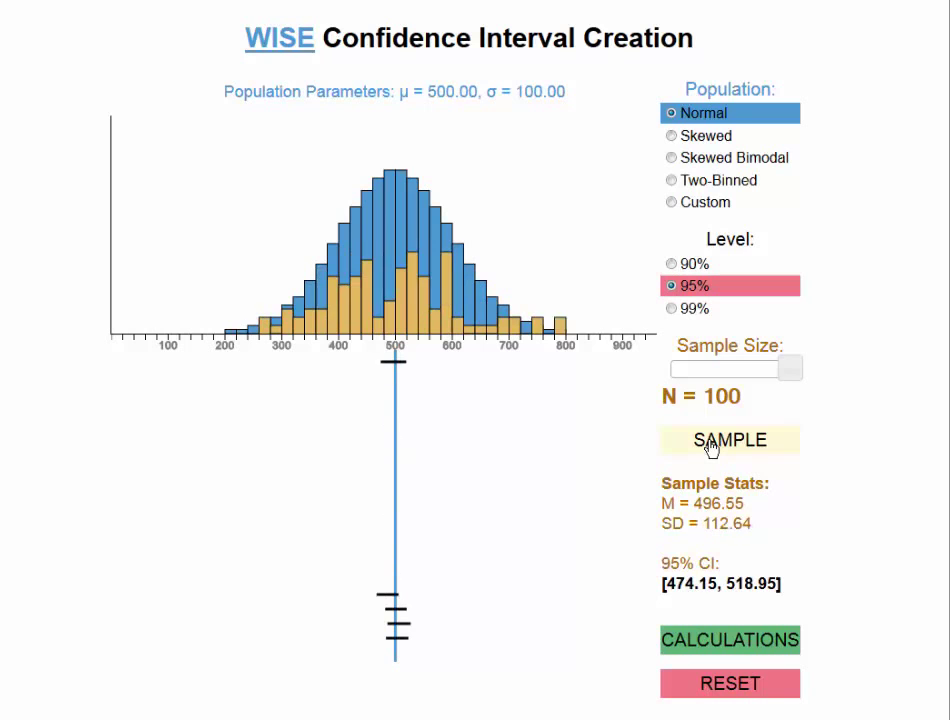
{"action": "left_click", "coordinate": [710, 447]}
{"action": "left_click", "coordinate": [710, 447]}
{"action": "left_click", "coordinate": [710, 447]}
- Keep stacking N=100 intervals up to the latest CI [477.11, 515.71], then lower N to 5
{"action": "left_click", "coordinate": [710, 447]}
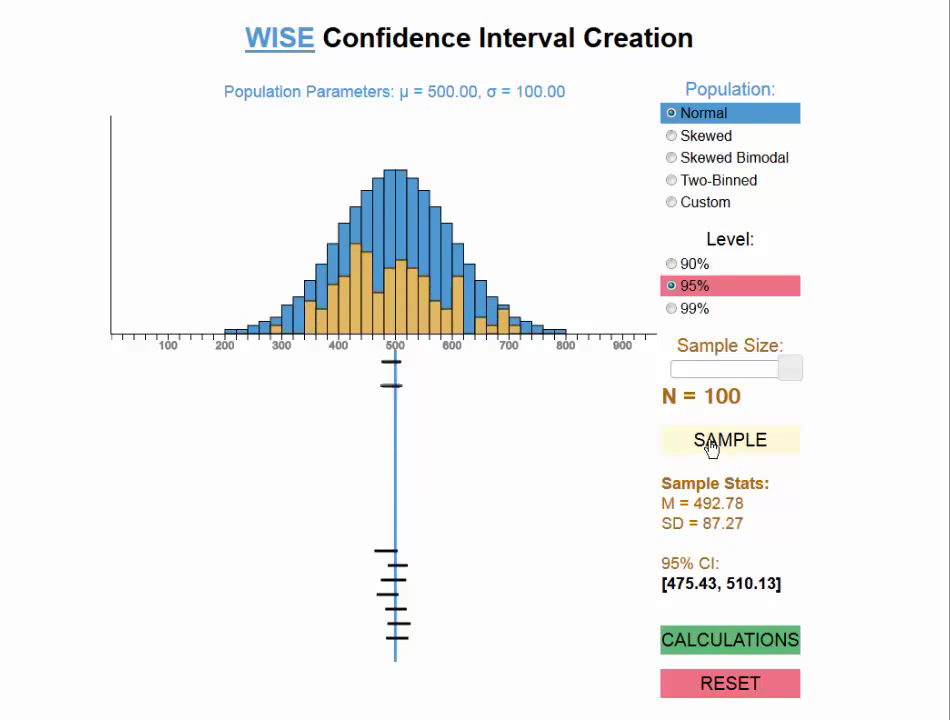
{"action": "left_click", "coordinate": [710, 447]}
{"action": "left_click", "coordinate": [710, 447]}
{"action": "left_click", "coordinate": [710, 447]}
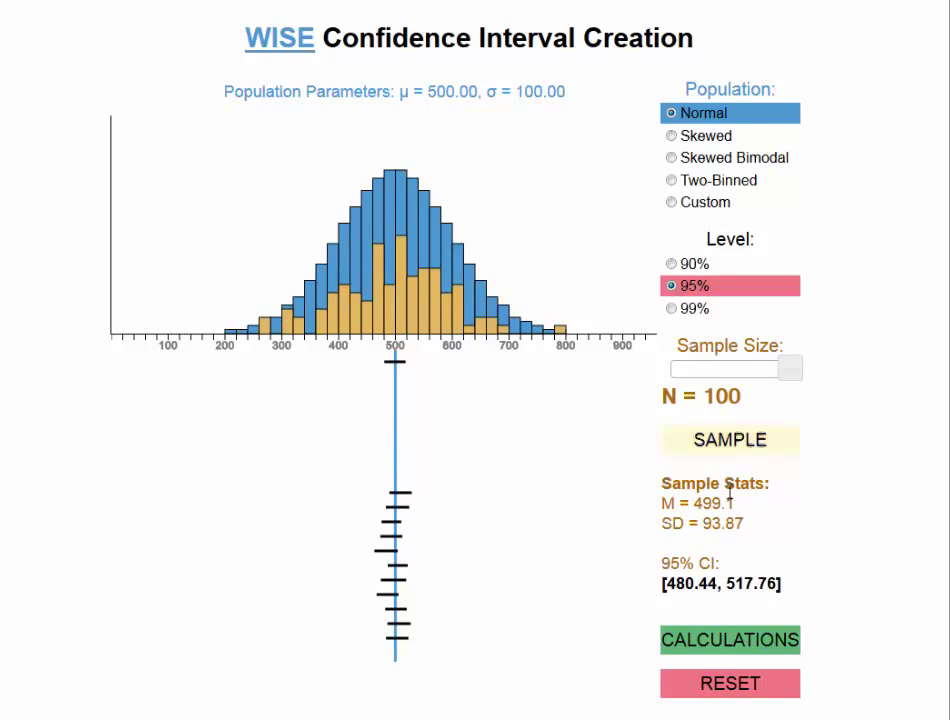
{"action": "left_click", "coordinate": [755, 444]}
{"action": "left_click", "coordinate": [755, 444]}
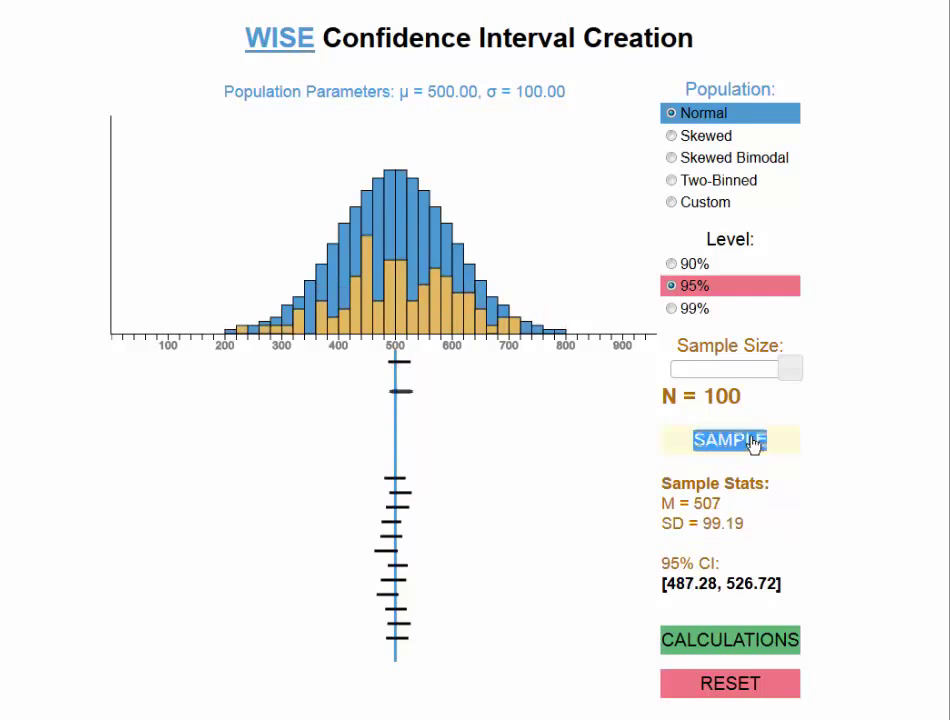
{"action": "left_click", "coordinate": [755, 444]}
{"action": "left_click", "coordinate": [755, 444]}
{"action": "left_click", "coordinate": [755, 444]}
{"action": "left_click", "coordinate": [755, 444]}
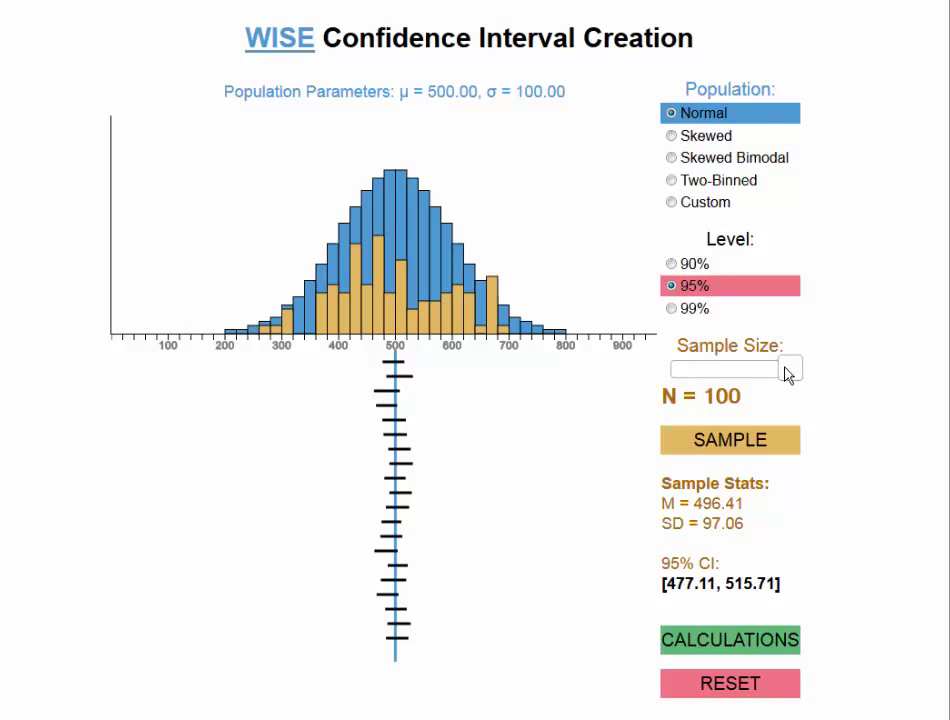
{"action": "left_click_drag", "start_coordinate": [786, 374], "coordinate": [655, 374]}
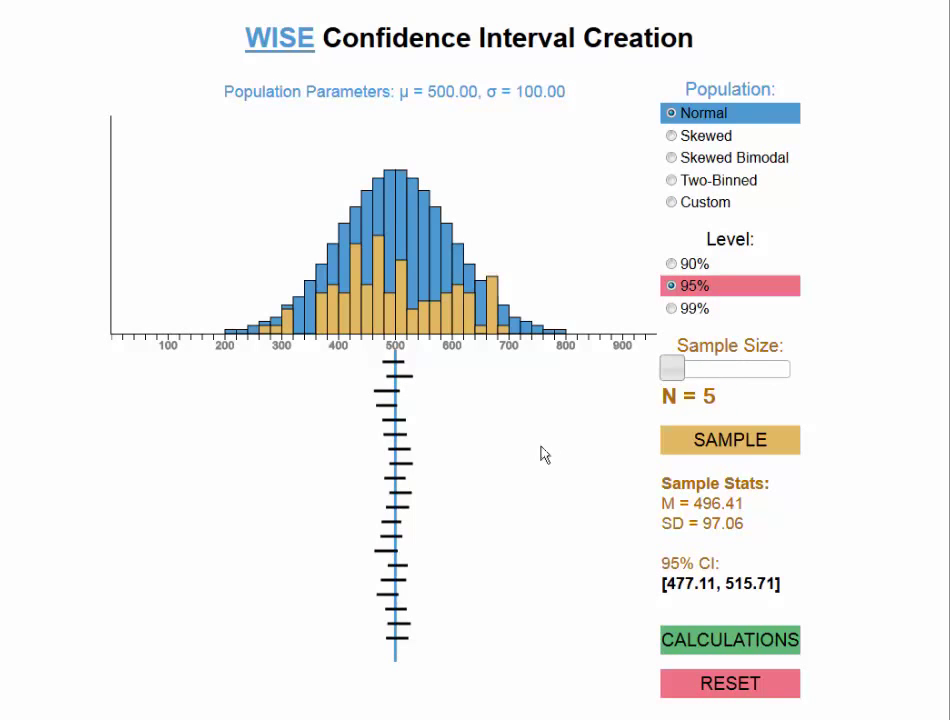
- Clear the old intervals and begin stacking N=5 sample intervals from the Normal population
{"action": "left_click", "coordinate": [723, 447]}
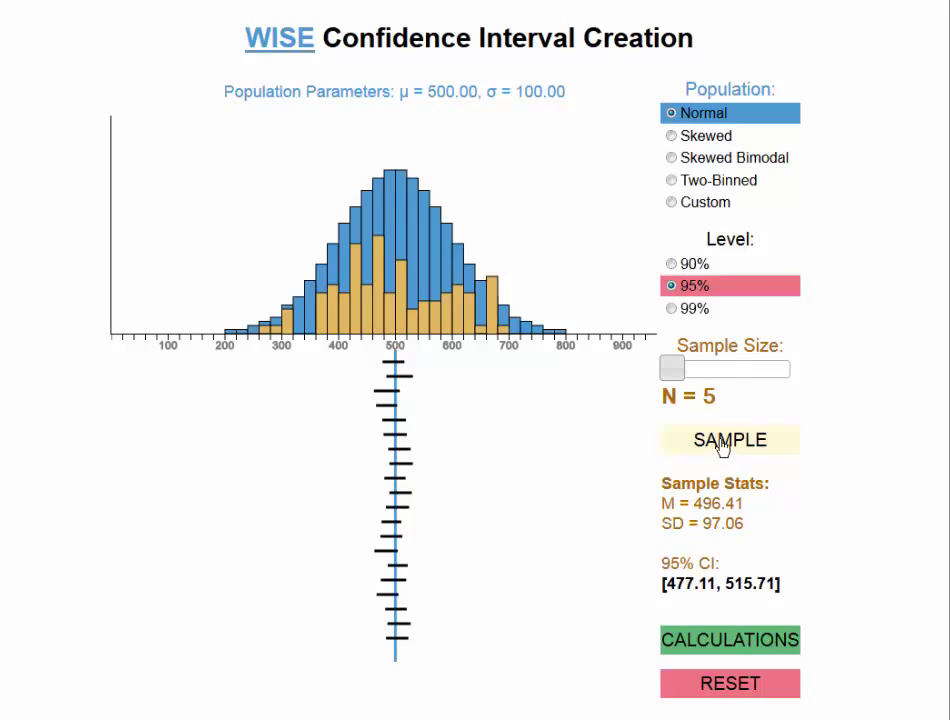
{"action": "left_click", "coordinate": [729, 687]}
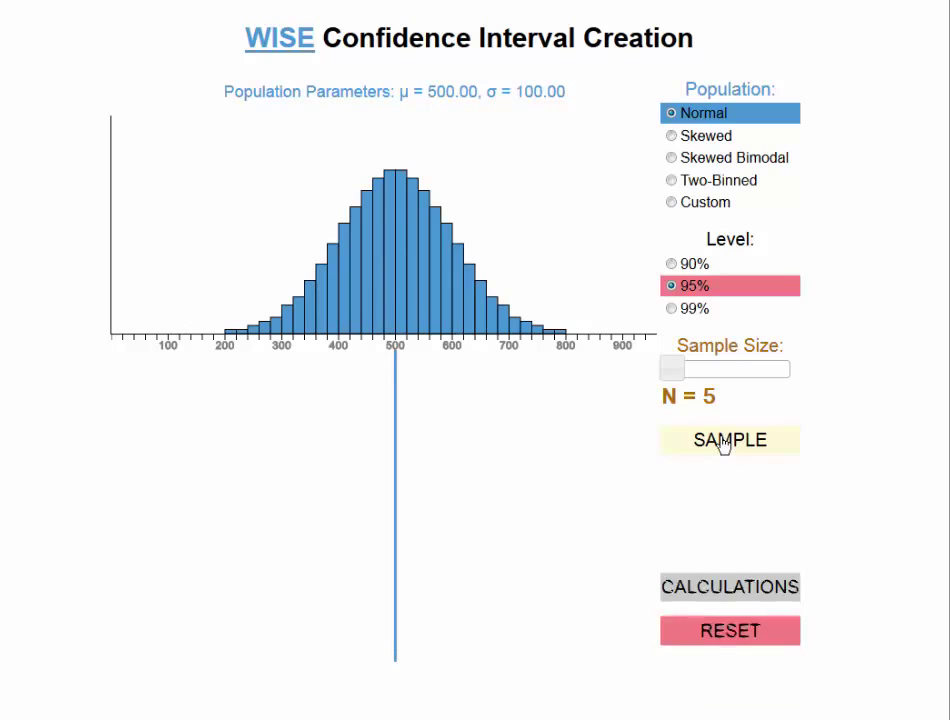
{"action": "left_click", "coordinate": [723, 446]}
{"action": "left_click", "coordinate": [723, 446]}
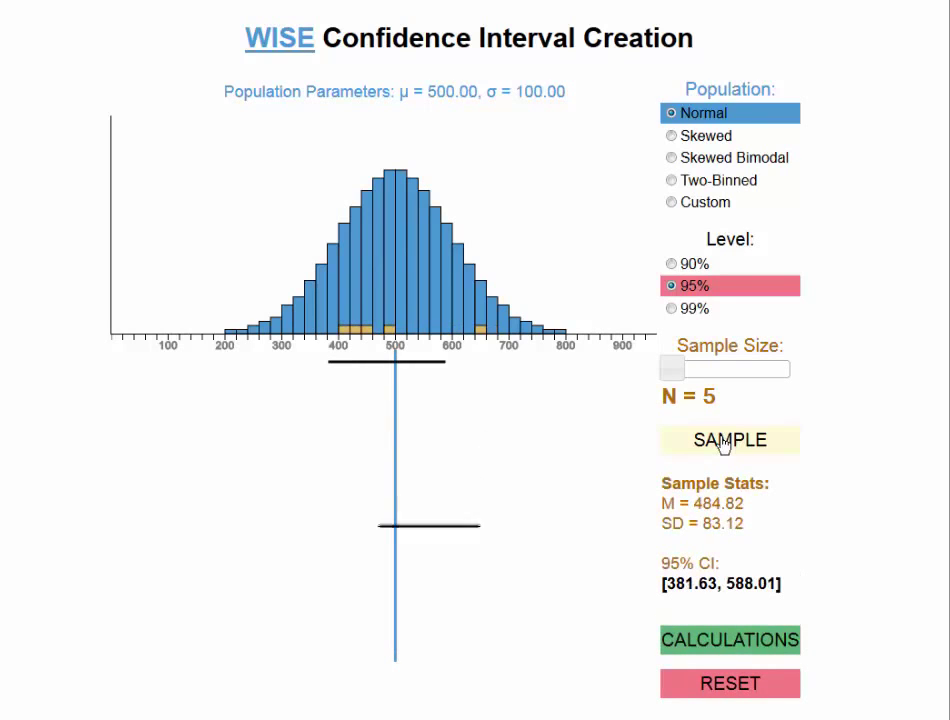
{"action": "left_click", "coordinate": [723, 446]}
{"action": "left_click", "coordinate": [723, 446]}
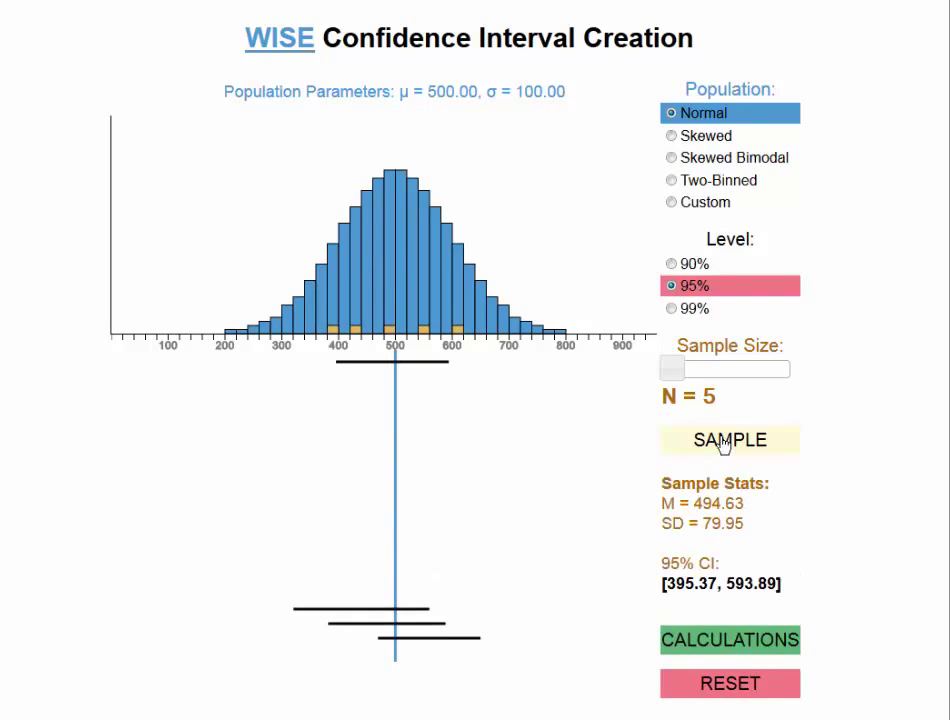
{"action": "left_click", "coordinate": [723, 446]}
{"action": "left_click", "coordinate": [723, 446]}
{"action": "left_click", "coordinate": [723, 446]}
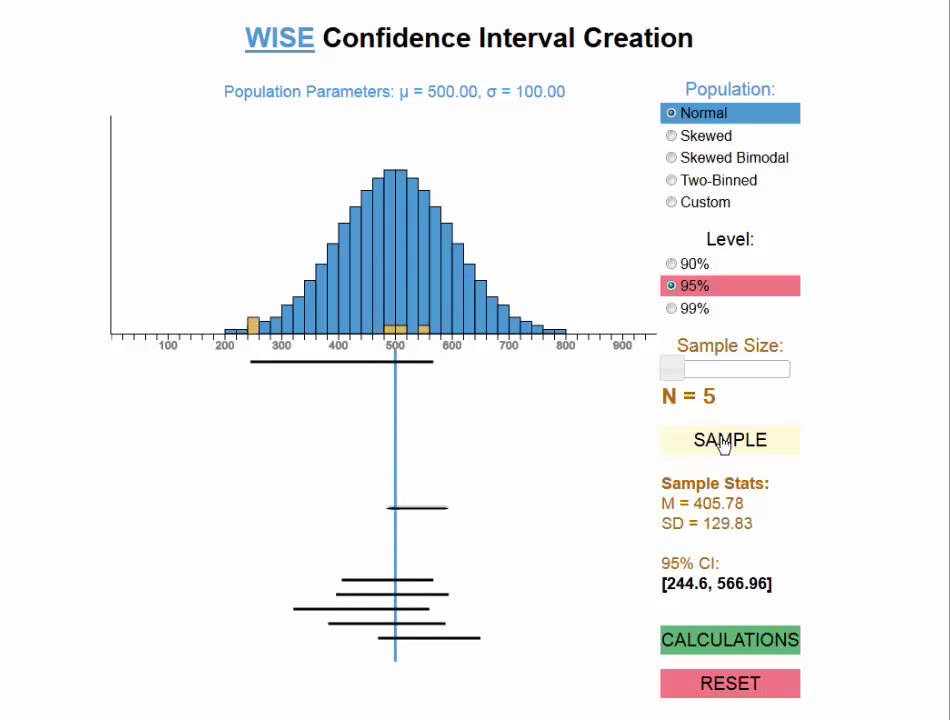
{"action": "left_click", "coordinate": [723, 446]}
{"action": "left_click", "coordinate": [723, 446]}
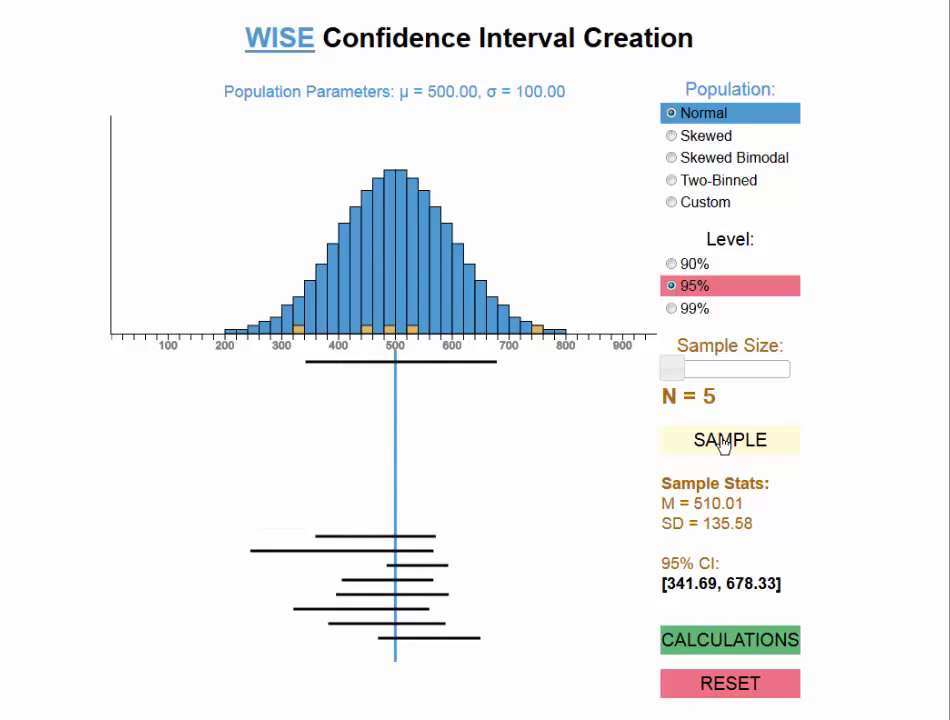
{"action": "left_click", "coordinate": [723, 446]}
- Stack more N=5 intervals, then switch to the Skewed population (μ = 413.08, σ = 122.32)
{"action": "left_click", "coordinate": [723, 446]}
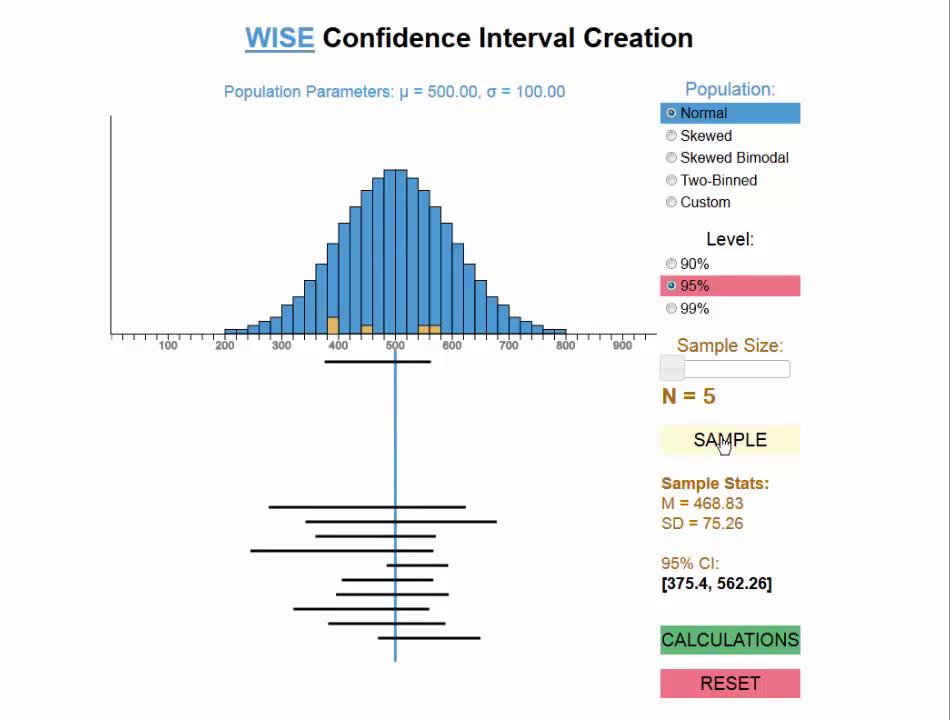
{"action": "left_click", "coordinate": [723, 446]}
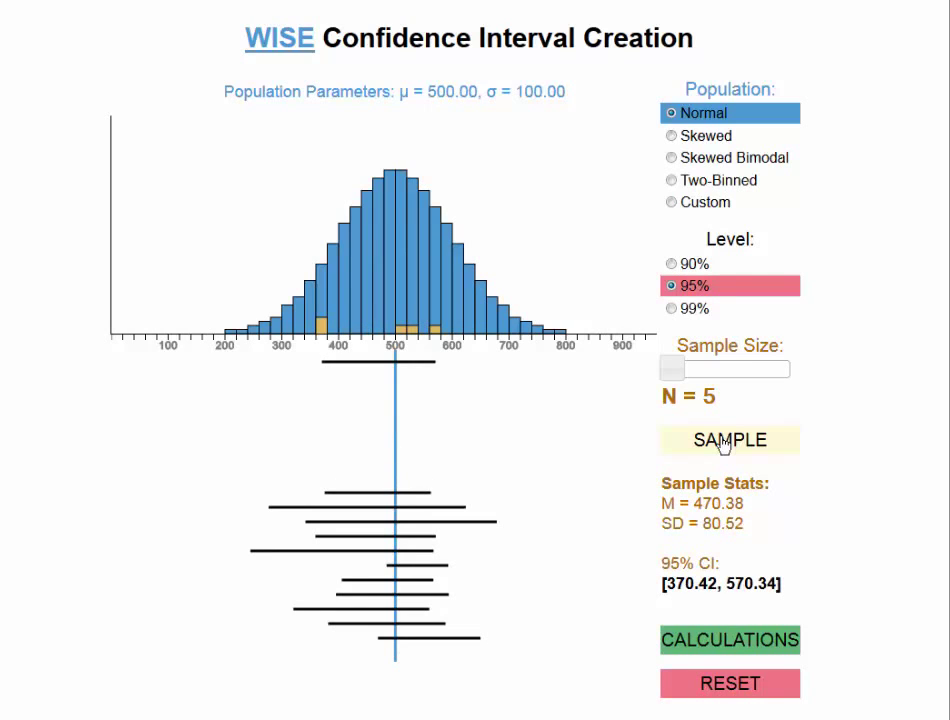
{"action": "left_click", "coordinate": [723, 446]}
{"action": "left_click", "coordinate": [723, 446]}
{"action": "left_click", "coordinate": [723, 446]}
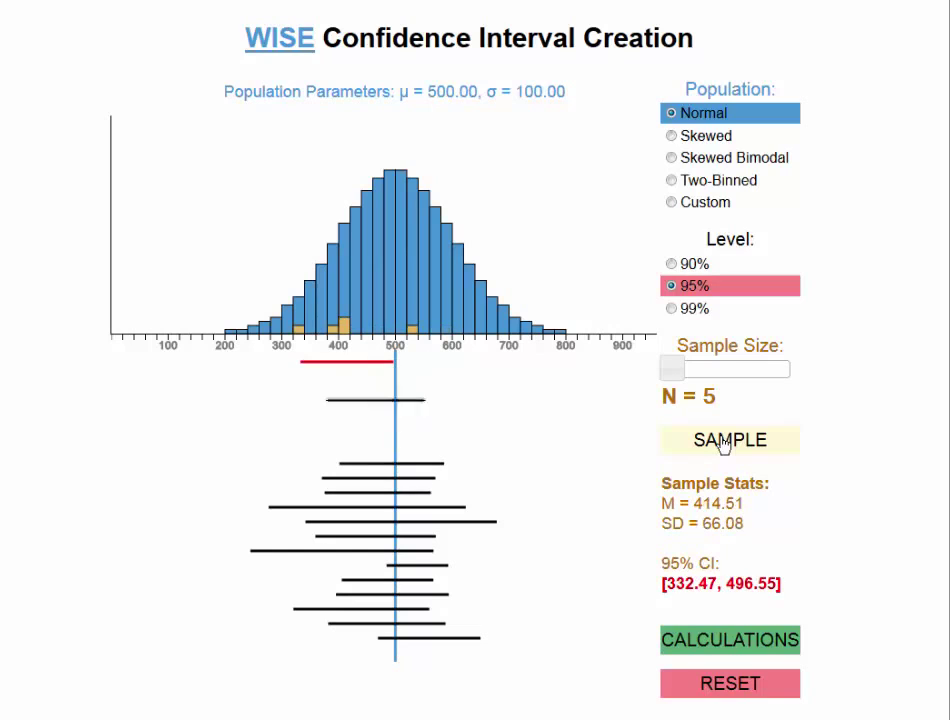
{"action": "left_click", "coordinate": [723, 446]}
{"action": "left_click", "coordinate": [723, 446]}
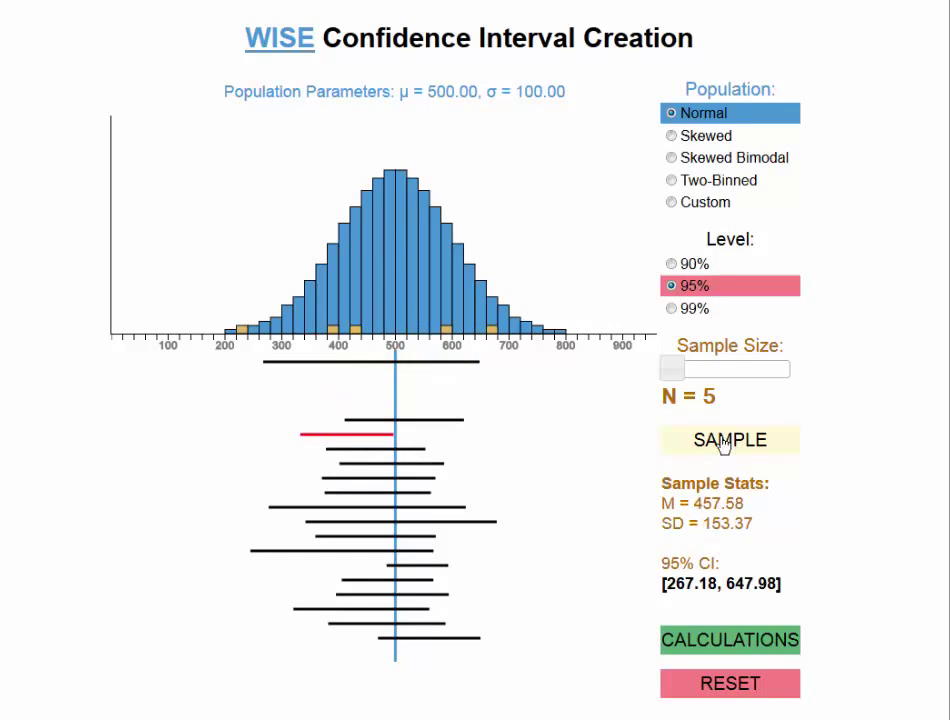
{"action": "left_click", "coordinate": [723, 446]}
{"action": "left_click", "coordinate": [723, 446]}
{"action": "left_click", "coordinate": [723, 446]}
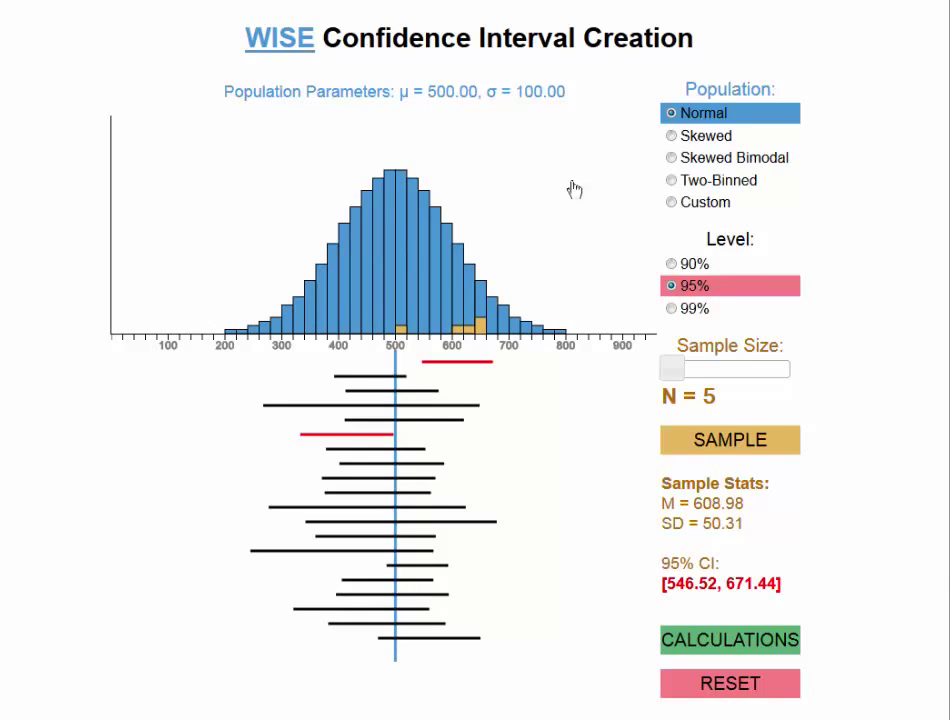
{"action": "left_click", "coordinate": [672, 137]}
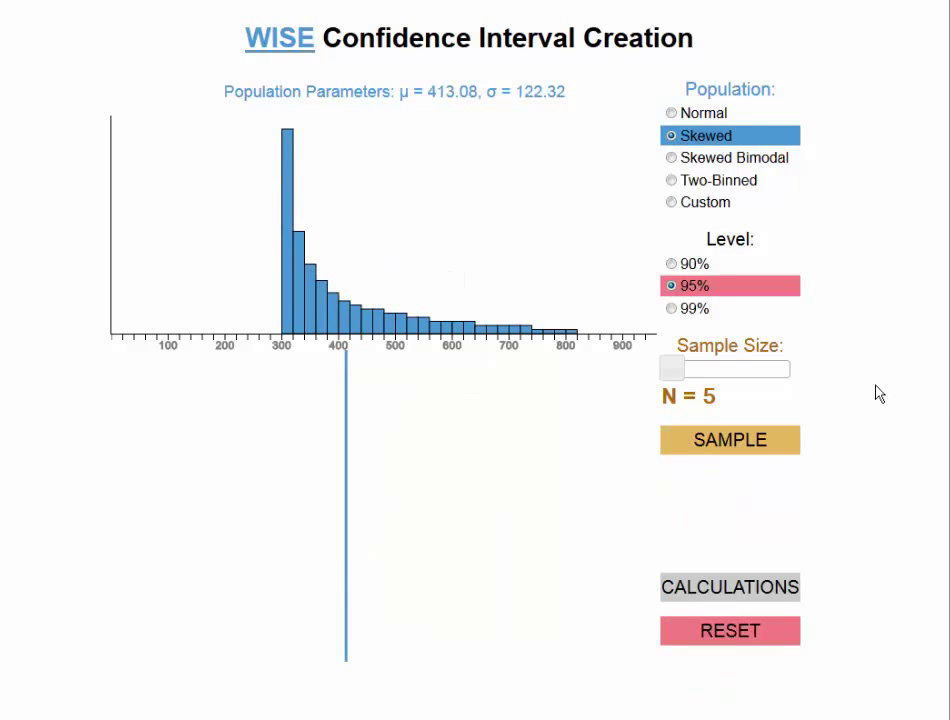
- Stack seventeen N=5 Skewed-population intervals, five missing μ, the latest CI [291.23, 611.97]
{"action": "left_click", "coordinate": [733, 447]}
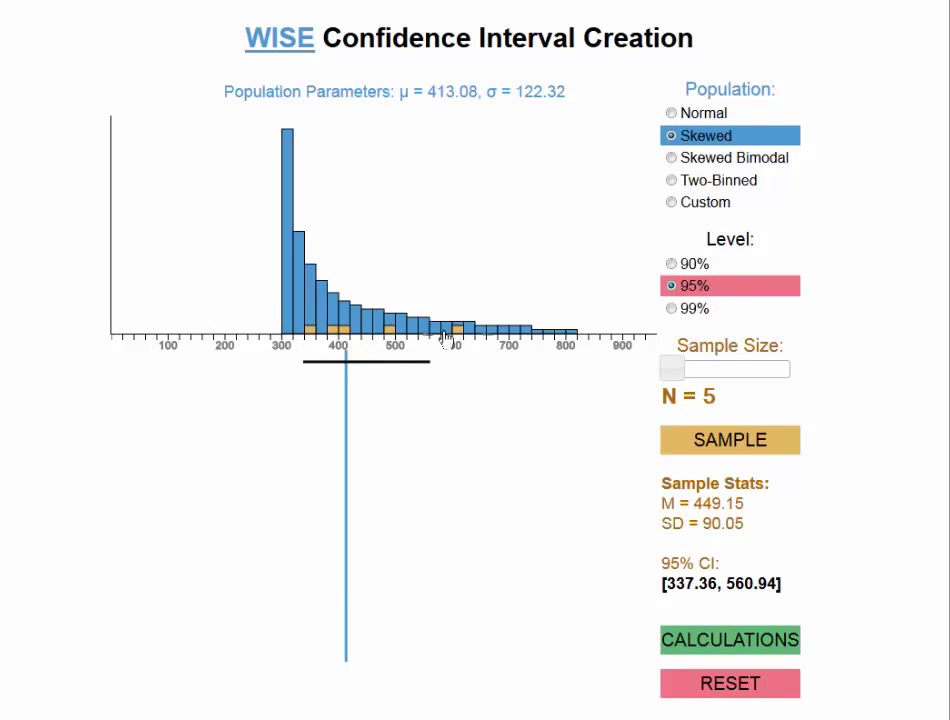
{"action": "left_click", "coordinate": [720, 452]}
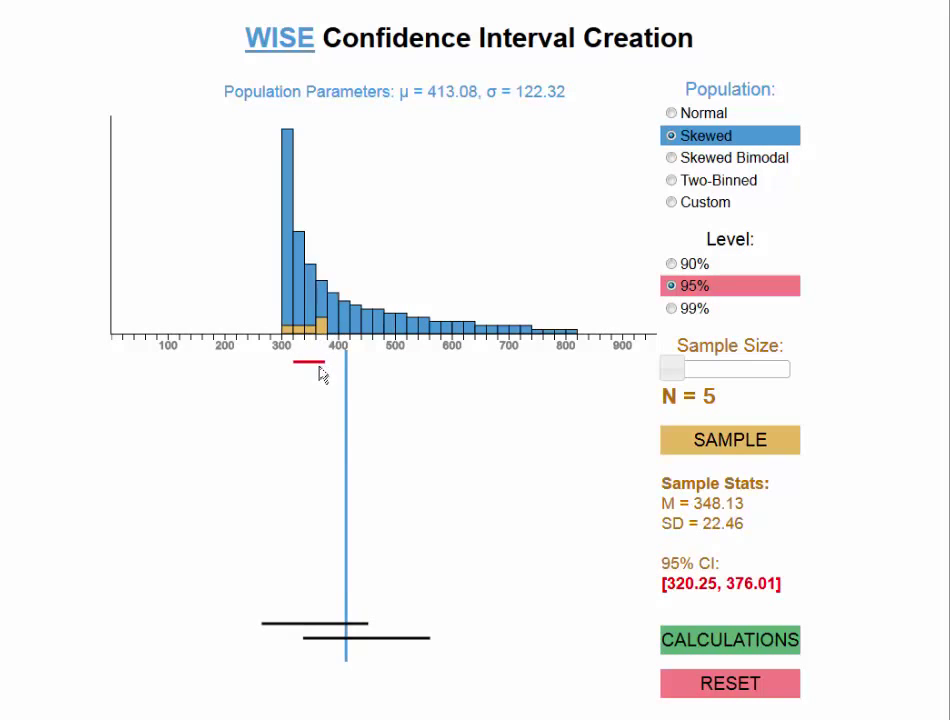
{"action": "left_click", "coordinate": [720, 446]}
{"action": "left_click", "coordinate": [720, 446]}
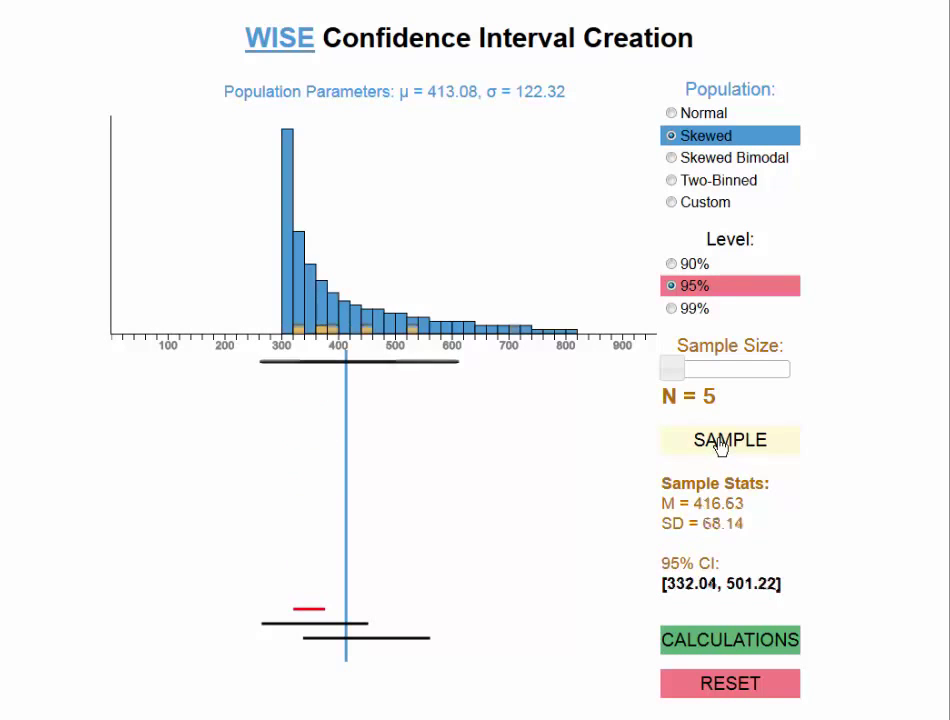
{"action": "left_click", "coordinate": [720, 446]}
{"action": "left_click", "coordinate": [720, 446]}
{"action": "left_click", "coordinate": [720, 446]}
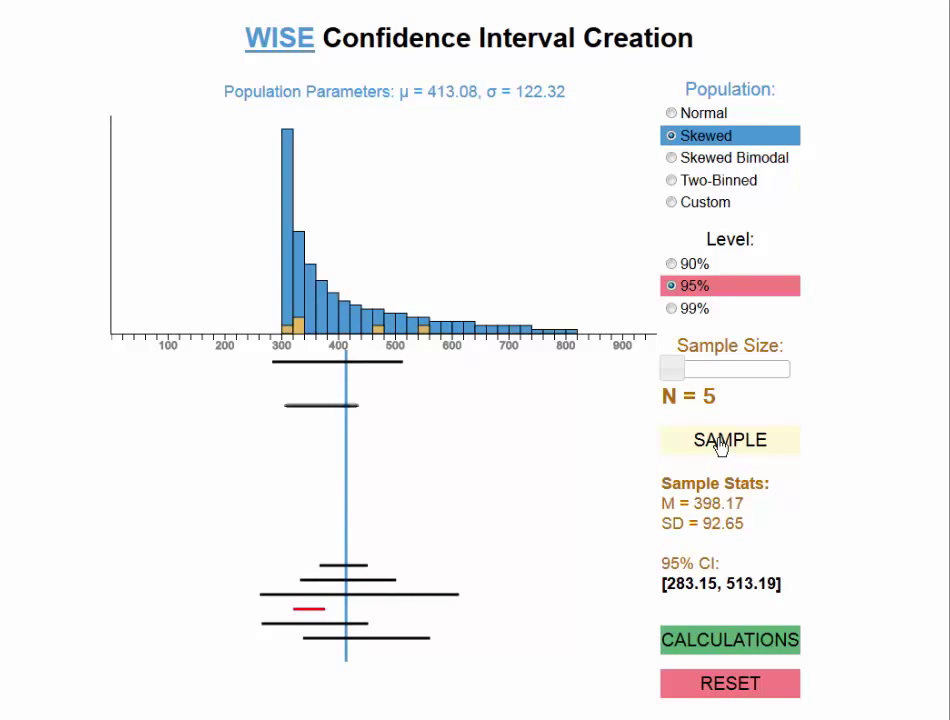
{"action": "left_click", "coordinate": [720, 446]}
{"action": "left_click", "coordinate": [720, 446]}
{"action": "left_click", "coordinate": [720, 446]}
{"action": "left_click", "coordinate": [720, 446]}
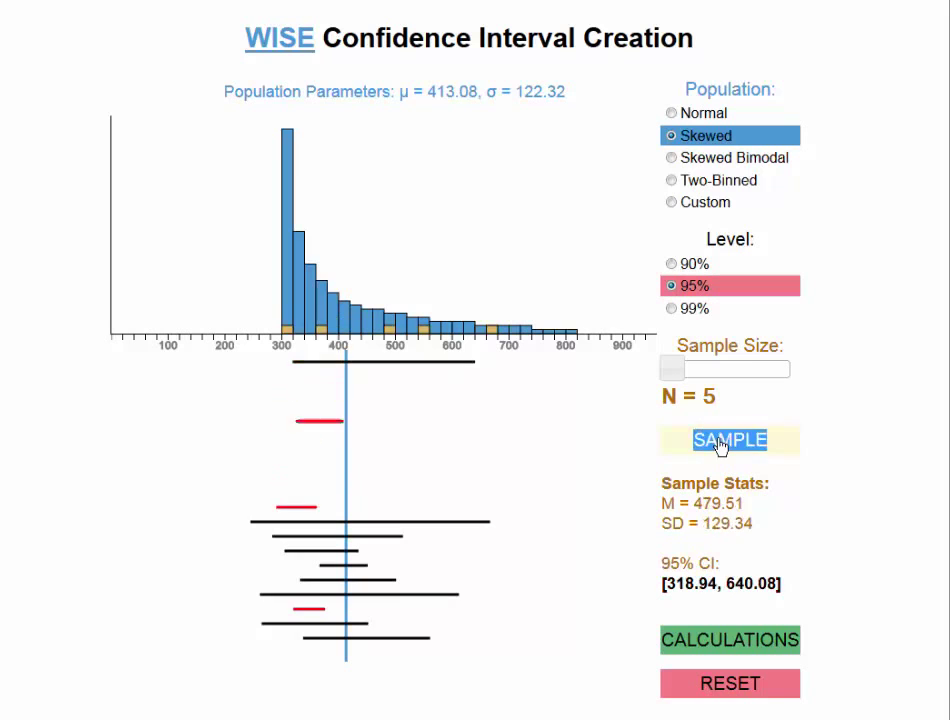
{"action": "left_click", "coordinate": [720, 446]}
{"action": "left_click", "coordinate": [720, 446]}
{"action": "left_click", "coordinate": [720, 446]}
{"action": "left_click", "coordinate": [720, 446]}
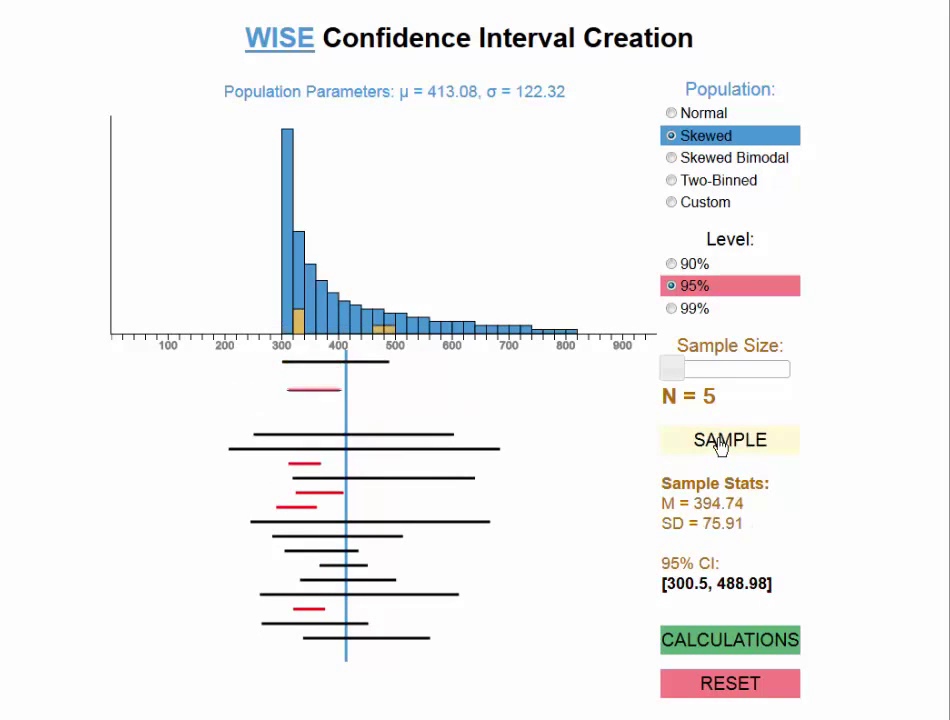
{"action": "left_click", "coordinate": [720, 446]}
{"action": "left_click", "coordinate": [720, 446]}
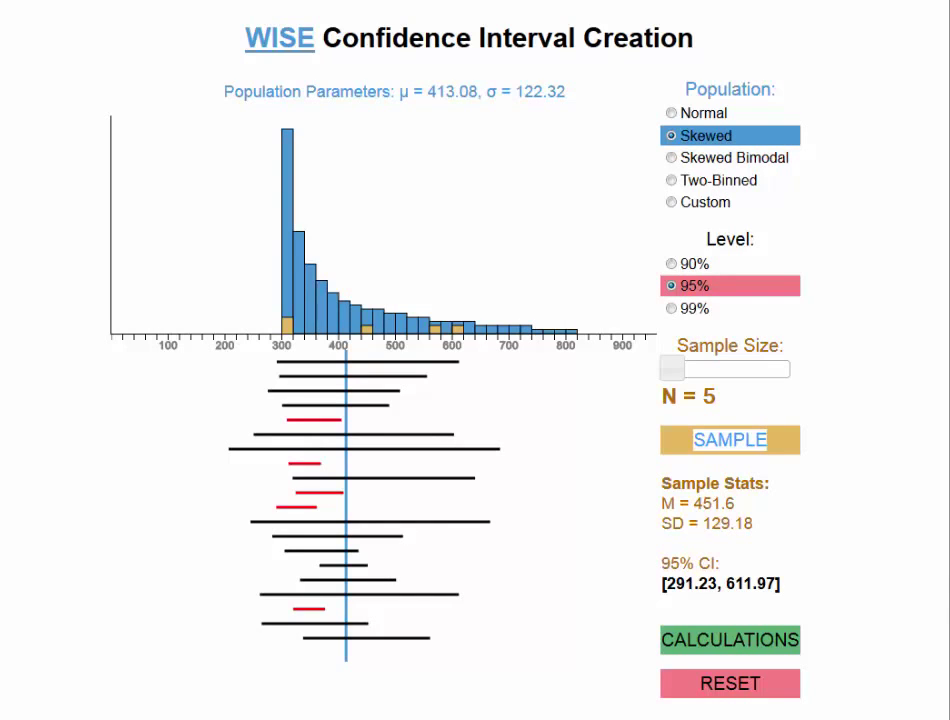
- Draw one more skewed sample, then switch to Skewed Bimodal (μ = 261.21, σ = 199.35)
{"action": "key", "text": "Return"}
{"action": "left_click", "coordinate": [673, 159]}
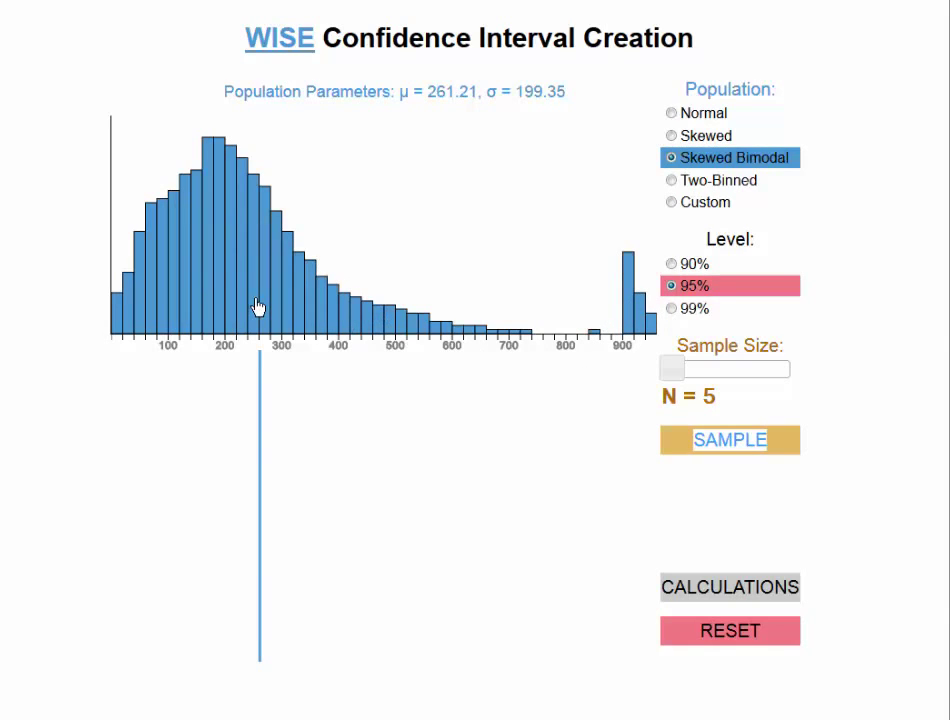
- Stack 95% confidence intervals from many N=5 Skewed Bimodal samples
{"action": "left_click", "coordinate": [723, 445]}
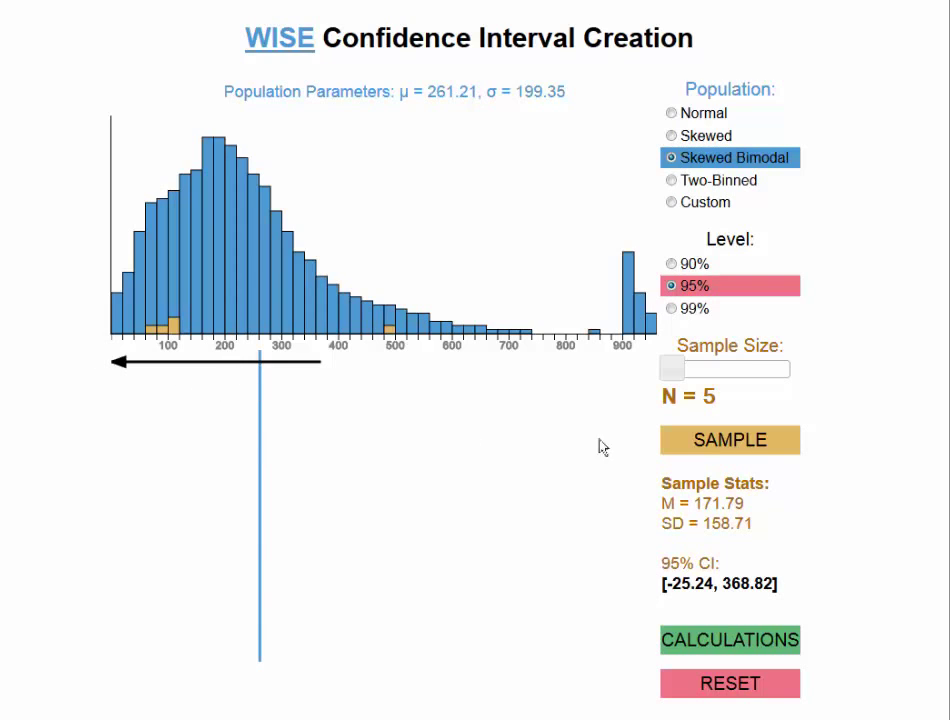
{"action": "left_click", "coordinate": [713, 450]}
{"action": "left_click", "coordinate": [713, 450]}
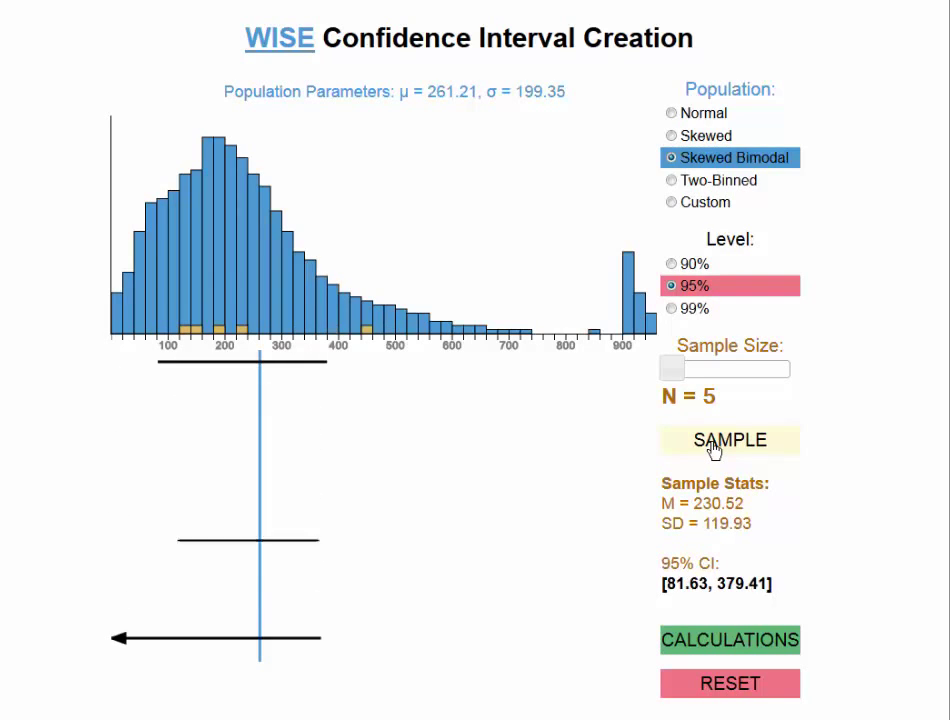
{"action": "left_click", "coordinate": [713, 450]}
{"action": "left_click", "coordinate": [713, 450]}
{"action": "left_click", "coordinate": [713, 450]}
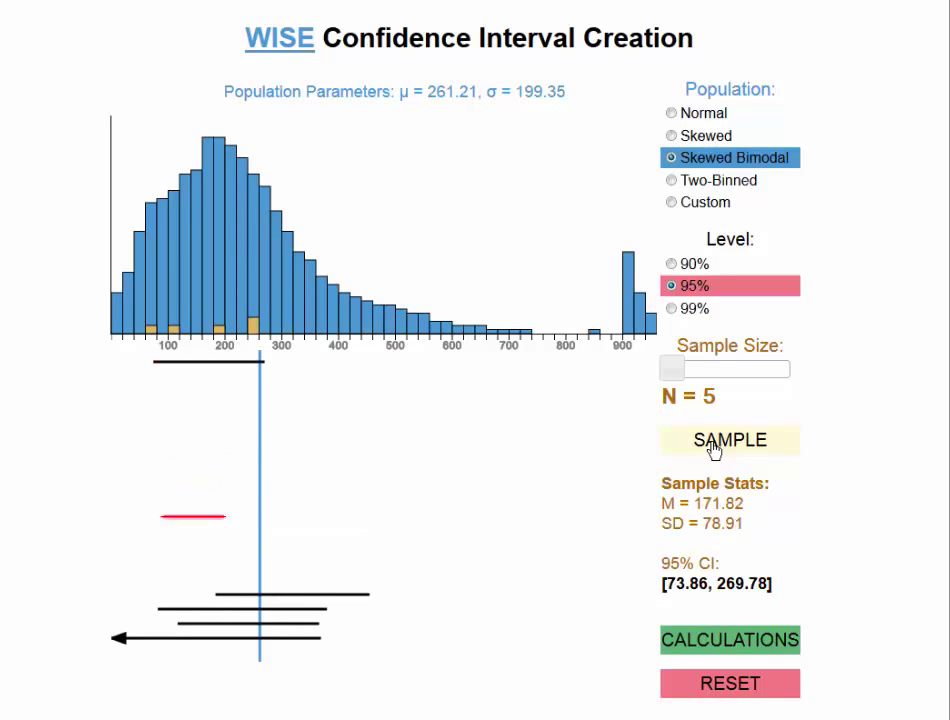
{"action": "left_click", "coordinate": [713, 450]}
{"action": "left_click", "coordinate": [713, 450]}
{"action": "left_click", "coordinate": [713, 450]}
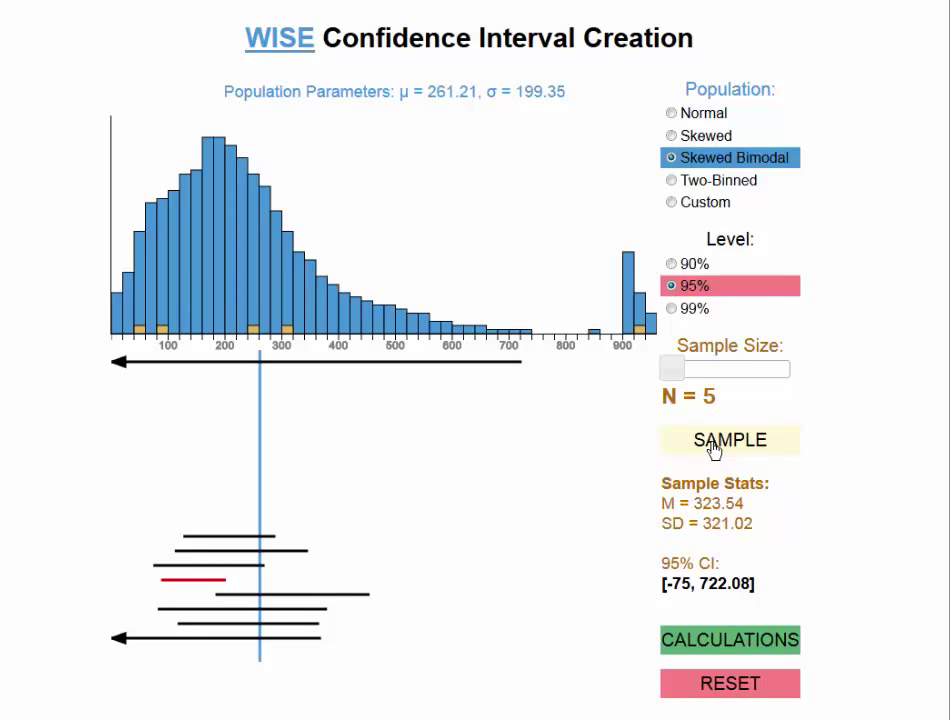
{"action": "left_click", "coordinate": [713, 441]}
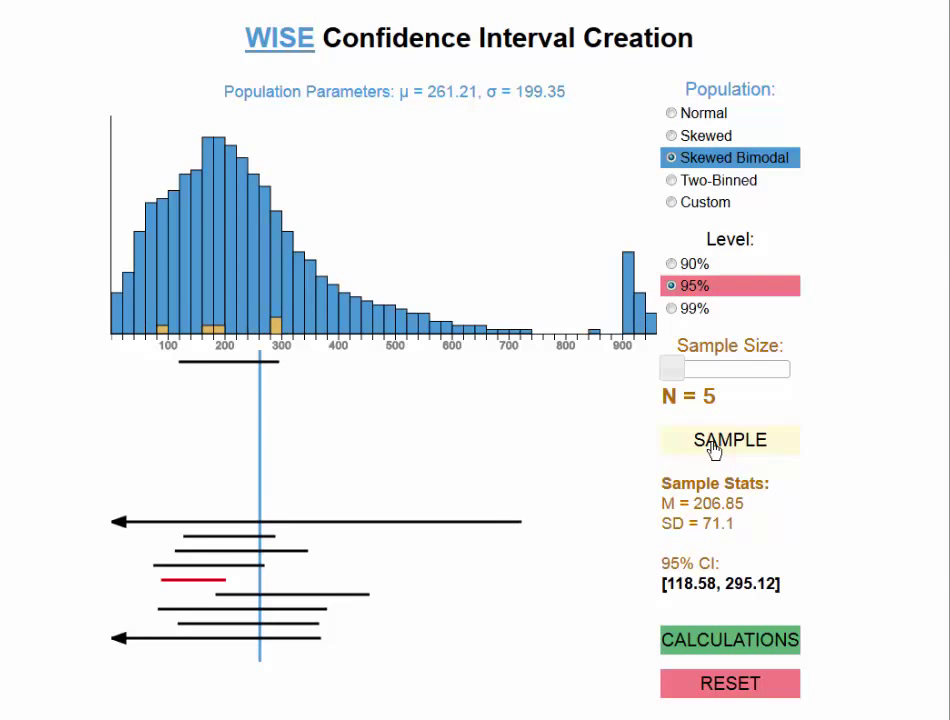
{"action": "left_click", "coordinate": [713, 441]}
{"action": "left_click", "coordinate": [713, 441]}
{"action": "left_click", "coordinate": [713, 441]}
{"action": "left_click", "coordinate": [713, 441]}
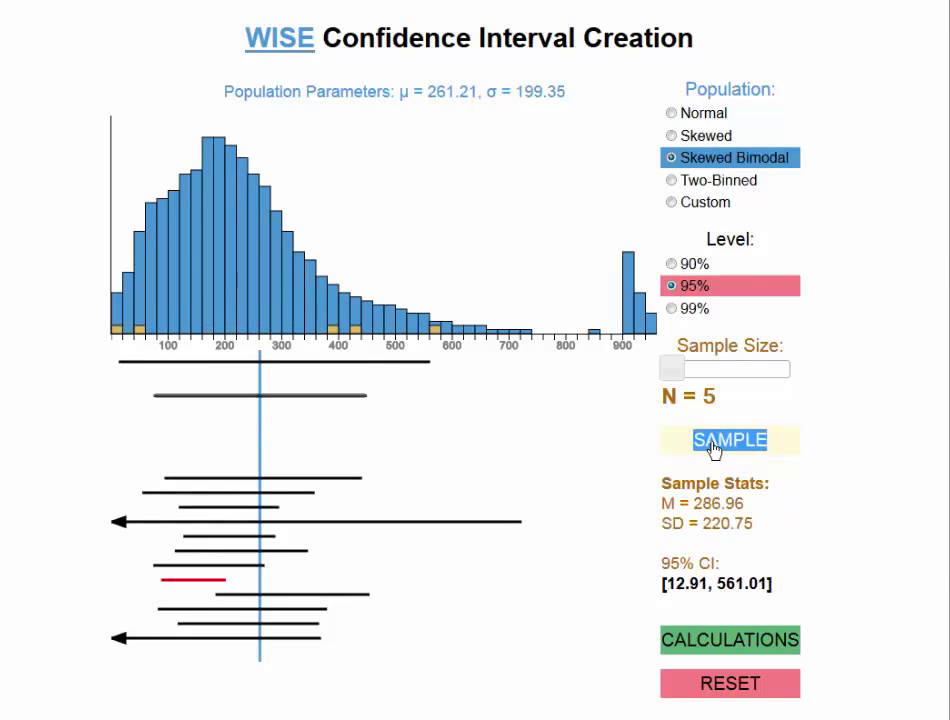
{"action": "left_click", "coordinate": [713, 441]}
{"action": "left_click", "coordinate": [713, 441]}
{"action": "left_click", "coordinate": [712, 443]}
{"action": "left_click", "coordinate": [712, 443]}
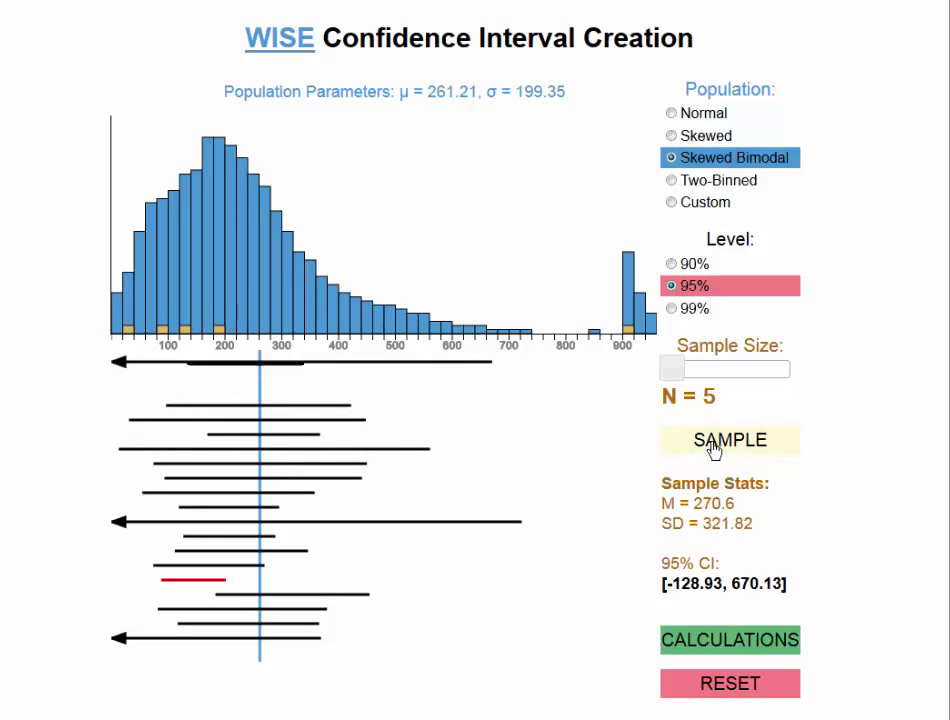
- Clear the stack and build a fresh set of N=5 intervals, ending at CI [67.36, 810.92]
{"action": "left_click", "coordinate": [717, 684]}
{"action": "left_click", "coordinate": [721, 441]}
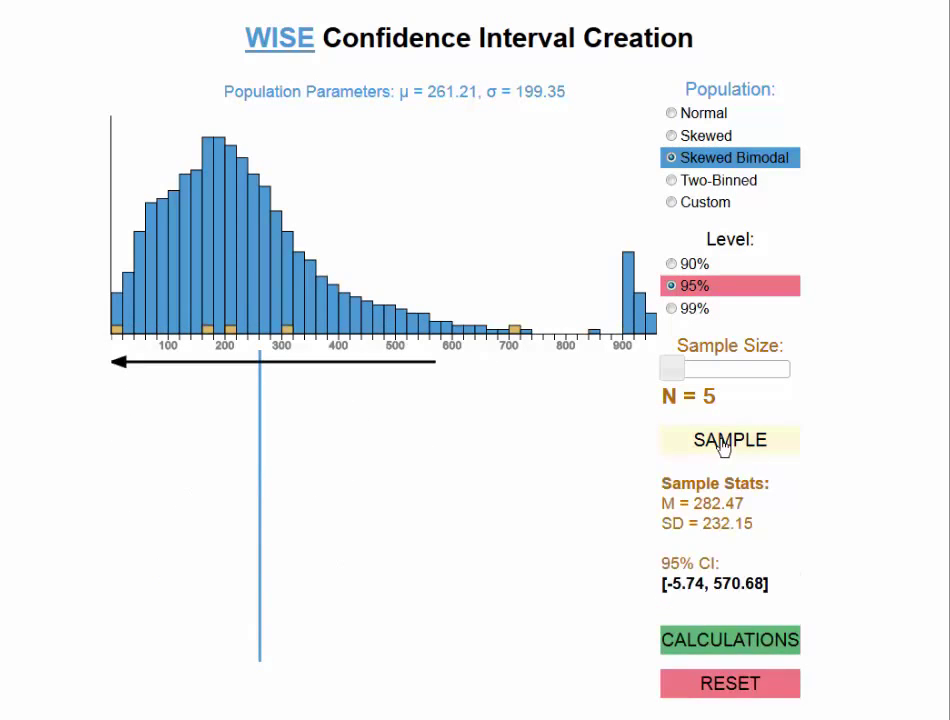
{"action": "left_click", "coordinate": [721, 441]}
{"action": "left_click", "coordinate": [721, 441]}
{"action": "left_click", "coordinate": [721, 441]}
{"action": "left_click", "coordinate": [721, 441]}
{"action": "left_click", "coordinate": [721, 441]}
{"action": "left_click", "coordinate": [723, 441]}
{"action": "left_click", "coordinate": [723, 441]}
{"action": "left_click", "coordinate": [723, 441]}
{"action": "left_click", "coordinate": [723, 441]}
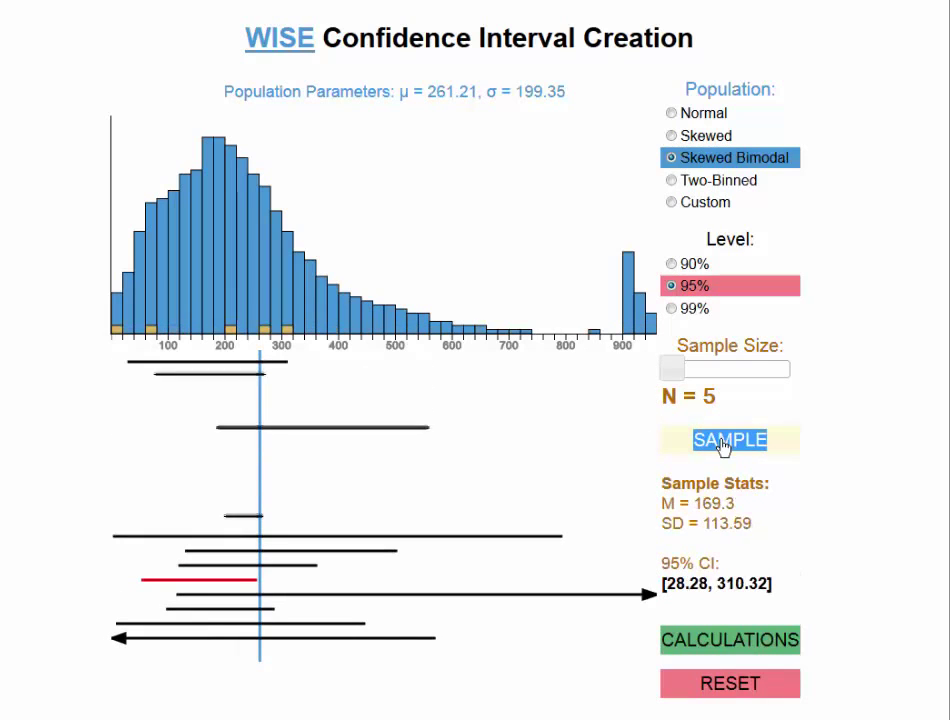
{"action": "left_click", "coordinate": [723, 441]}
{"action": "left_click", "coordinate": [723, 441]}
{"action": "left_click", "coordinate": [723, 441]}
{"action": "left_click", "coordinate": [723, 441]}
{"action": "left_click", "coordinate": [723, 441]}
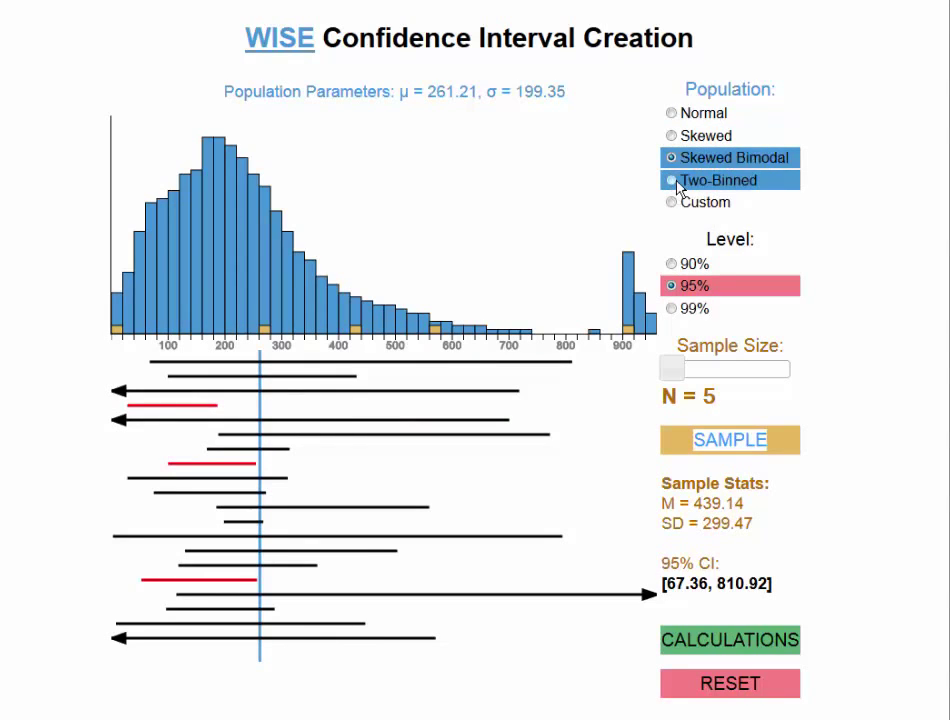
- Switch the population to Two-Binned and draw a first N=5 sample
{"action": "left_click", "coordinate": [678, 183]}
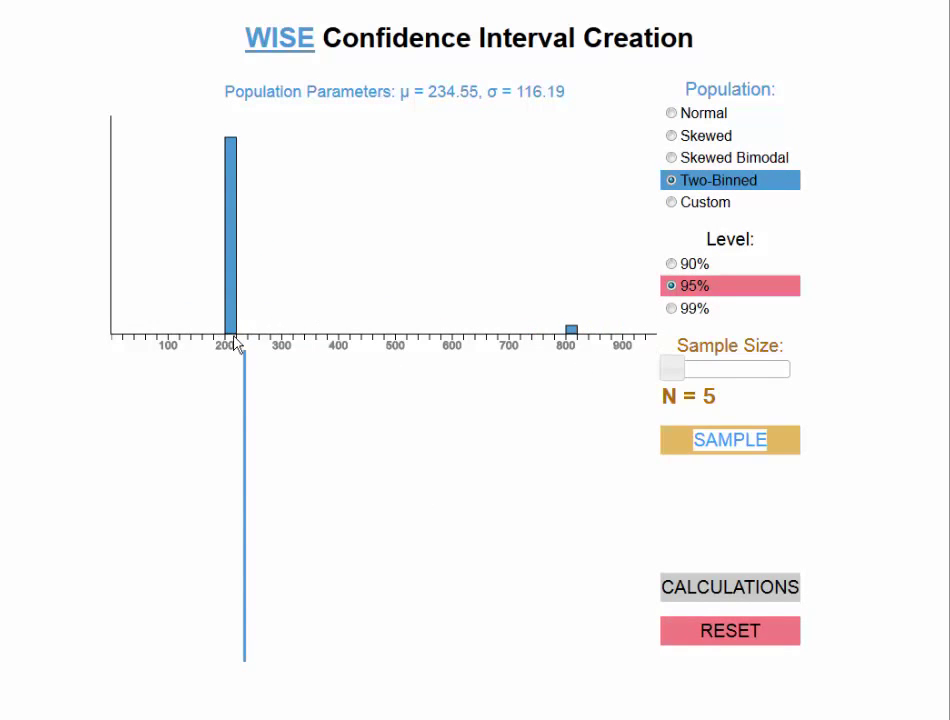
{"action": "left_click", "coordinate": [728, 456]}
{"action": "left_click", "coordinate": [720, 448]}
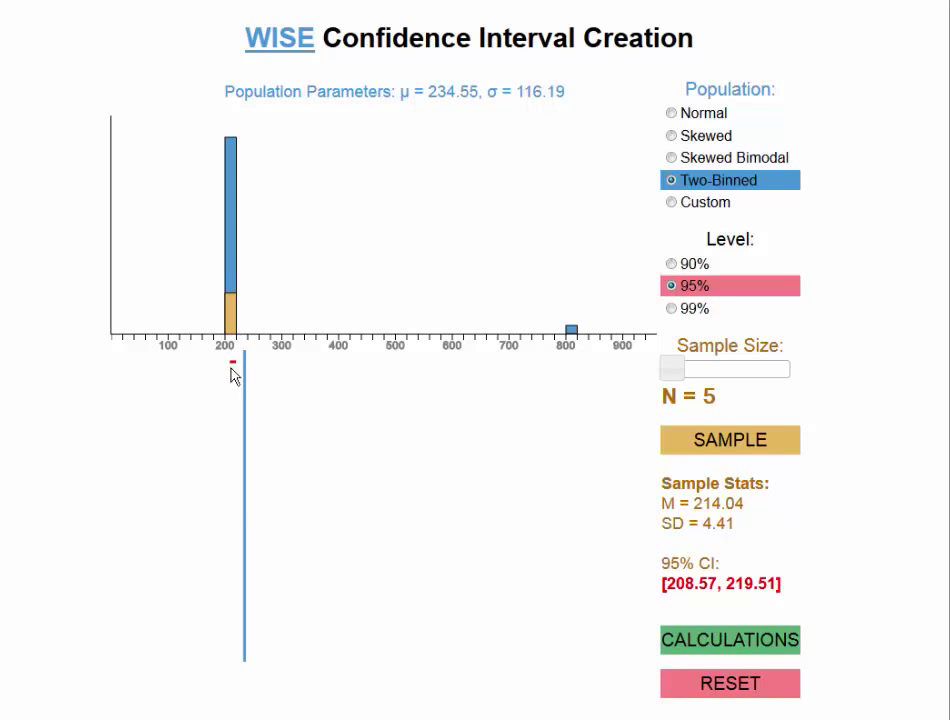
- Stack many more N=5 Two-Binned intervals, all missing μ = 234.55, latest CI [202.2, 218.32]
{"action": "left_click", "coordinate": [724, 443]}
{"action": "left_click", "coordinate": [724, 443]}
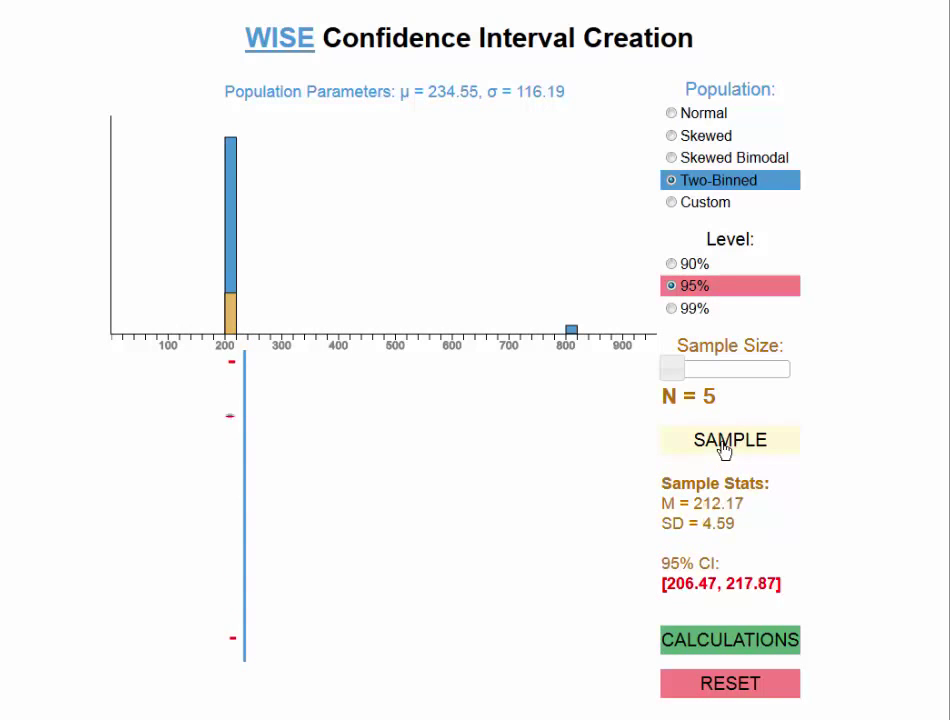
{"action": "left_click", "coordinate": [724, 443]}
{"action": "left_click", "coordinate": [724, 443]}
{"action": "left_click", "coordinate": [724, 443]}
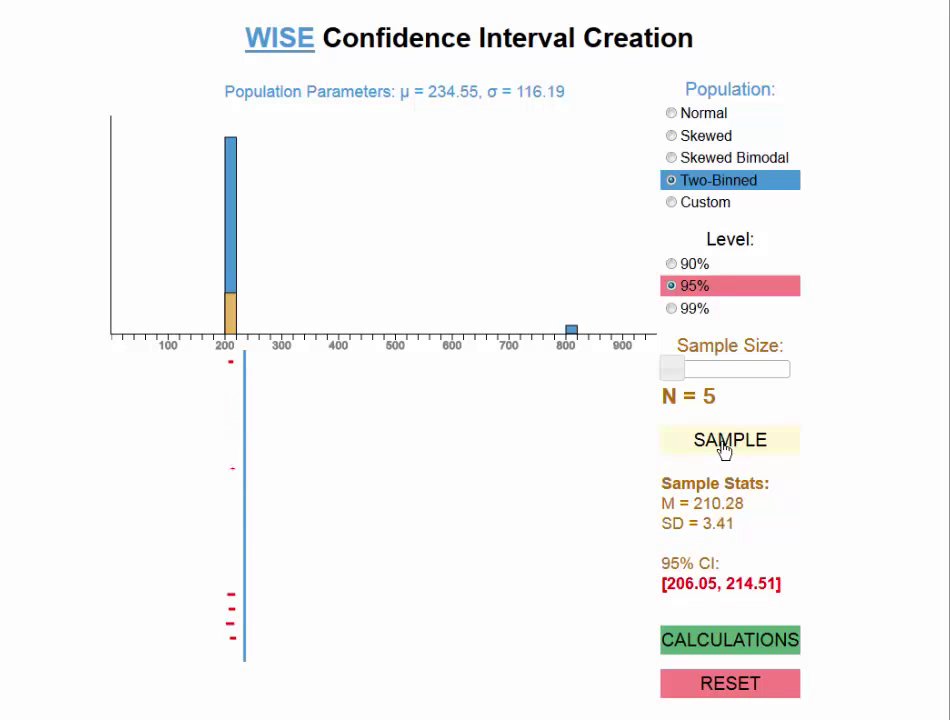
{"action": "left_click", "coordinate": [724, 443]}
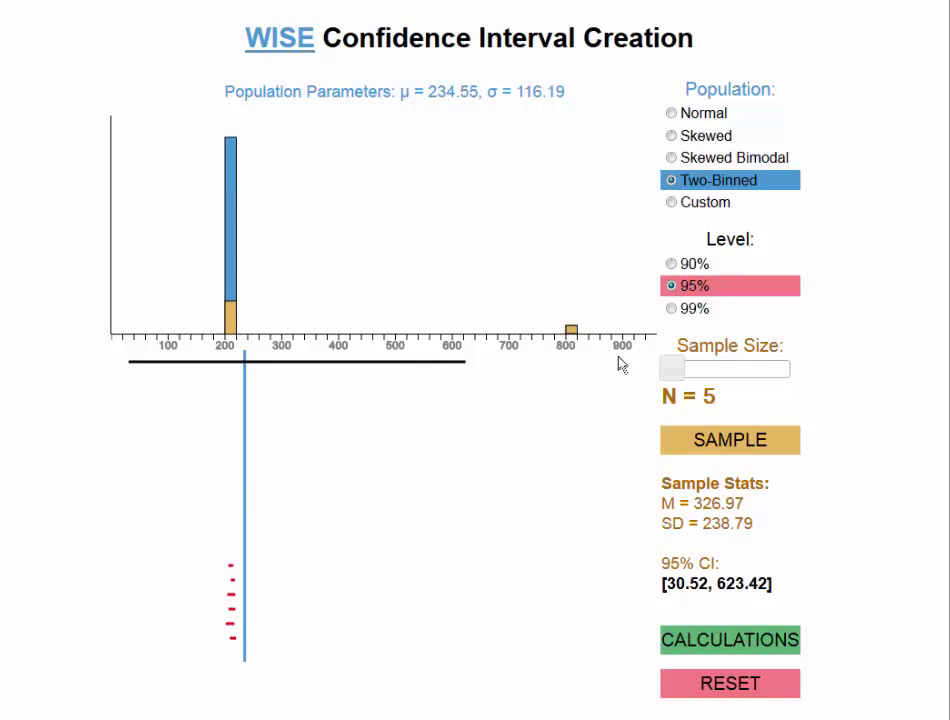
{"action": "left_click", "coordinate": [722, 441]}
{"action": "double_click", "coordinate": [722, 441]}
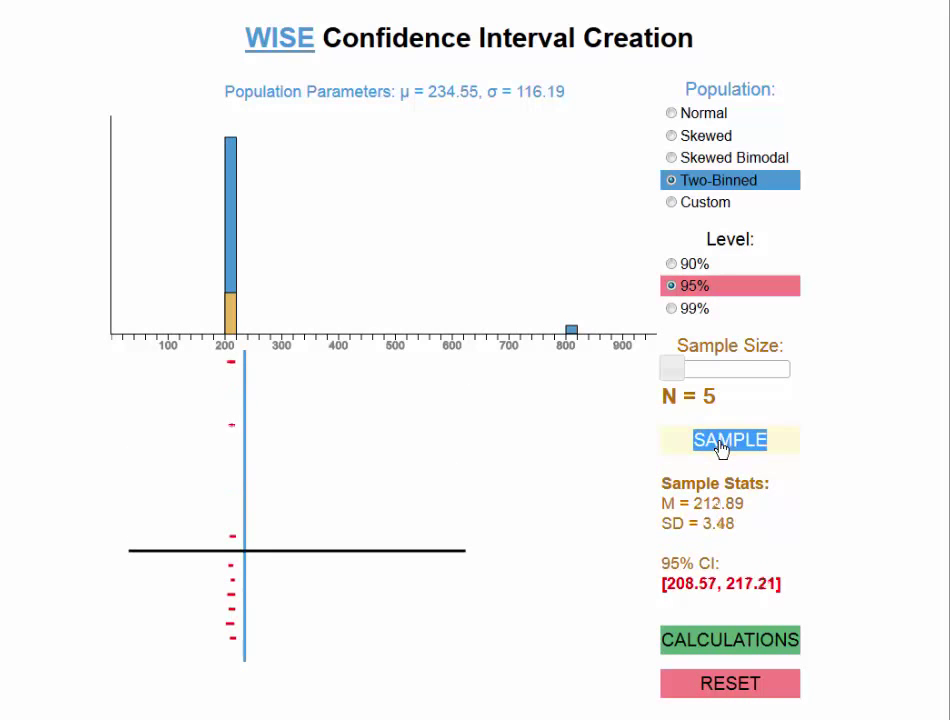
{"action": "double_click", "coordinate": [722, 441]}
{"action": "double_click", "coordinate": [722, 441]}
{"action": "left_click", "coordinate": [722, 445]}
{"action": "left_click", "coordinate": [721, 447]}
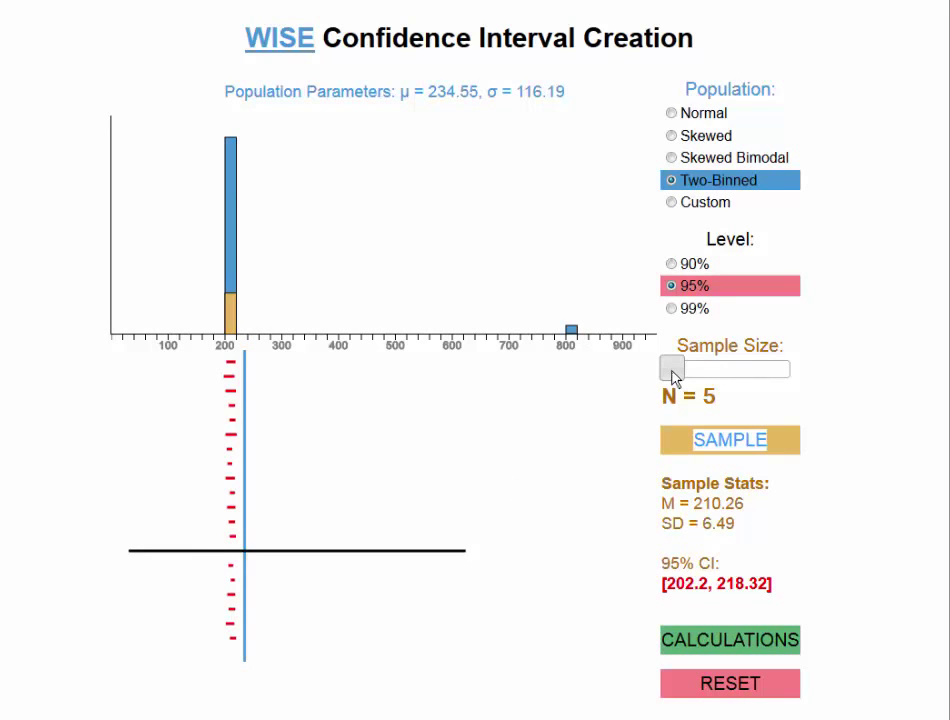
- Set the sample size to N=100, clear the old intervals, and draw a first sample
{"action": "left_click_drag", "start_coordinate": [671, 382], "coordinate": [797, 392]}
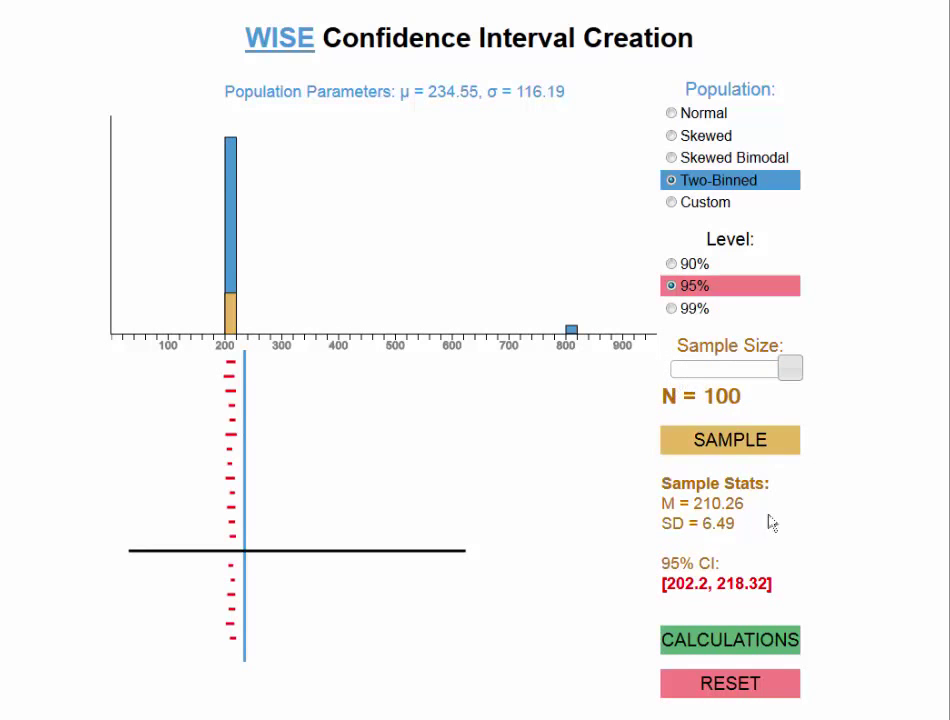
{"action": "left_click", "coordinate": [711, 688]}
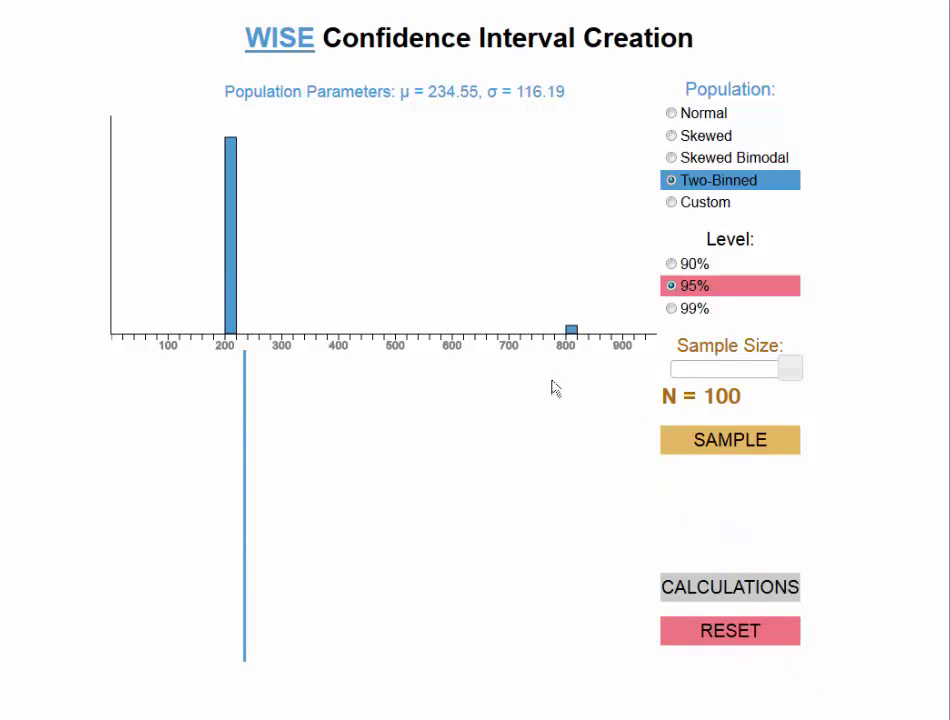
{"action": "left_click", "coordinate": [726, 446]}
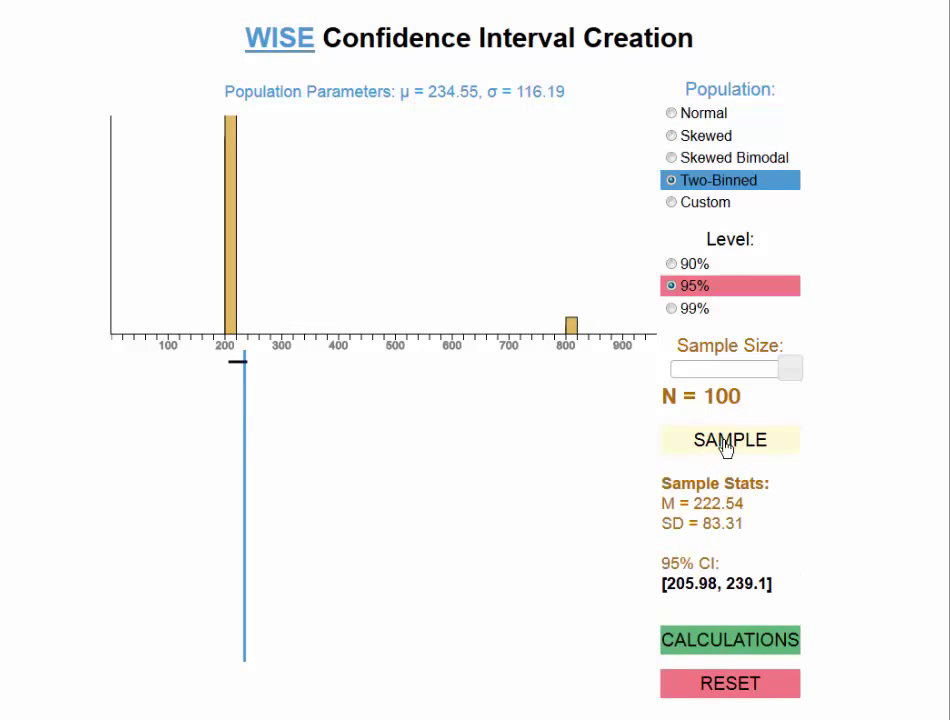
- Stack many N=100 Two-Binned intervals, mostly capturing μ = 234.55, latest CI [221.93, 282.19]
{"action": "left_click", "coordinate": [726, 446]}
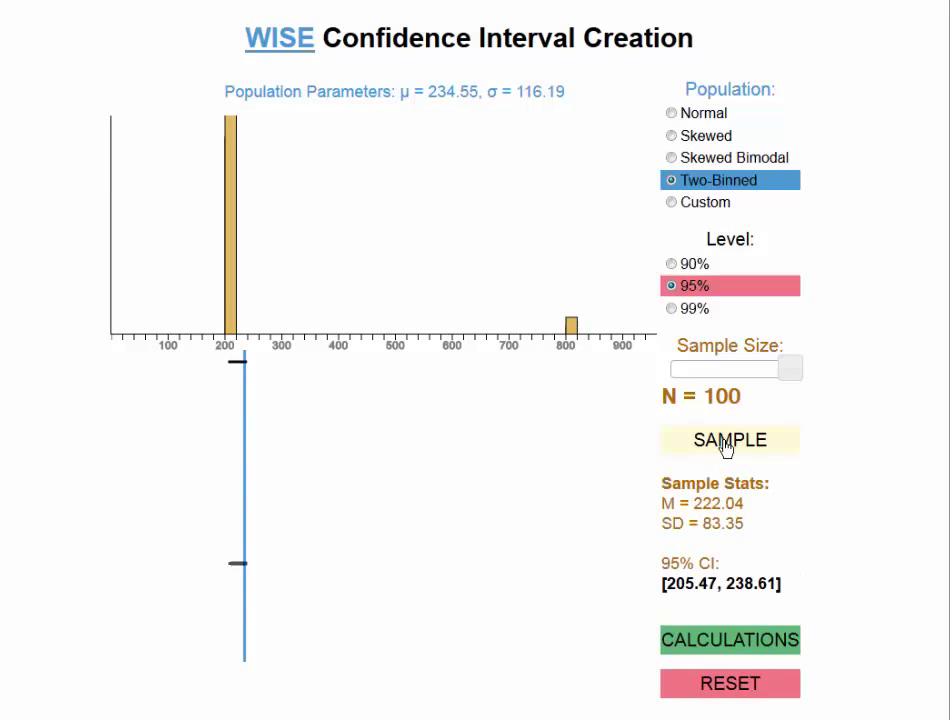
{"action": "left_click", "coordinate": [726, 446]}
{"action": "left_click", "coordinate": [726, 446]}
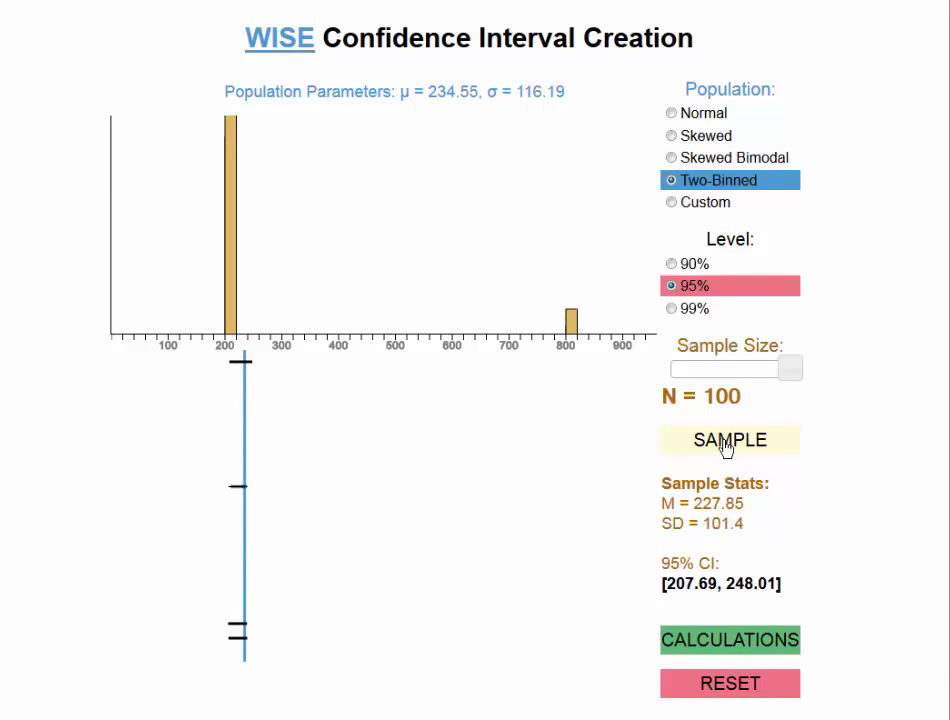
{"action": "left_click", "coordinate": [726, 446]}
{"action": "left_click", "coordinate": [726, 446]}
{"action": "left_click", "coordinate": [726, 446]}
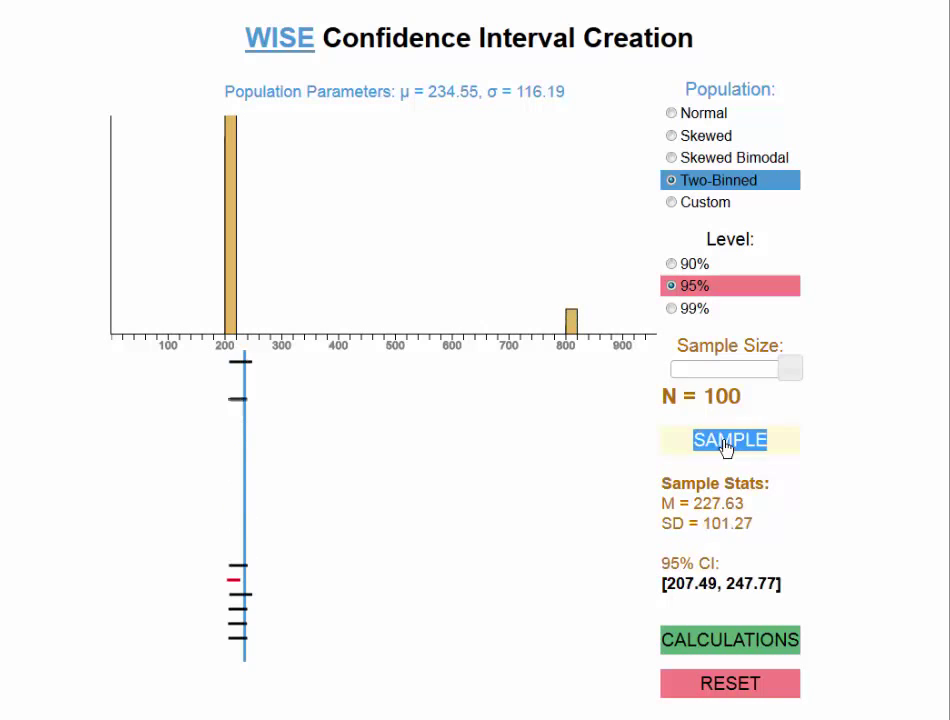
{"action": "left_click", "coordinate": [726, 446]}
{"action": "left_click", "coordinate": [726, 446]}
{"action": "left_click", "coordinate": [726, 446]}
{"action": "left_click", "coordinate": [726, 446]}
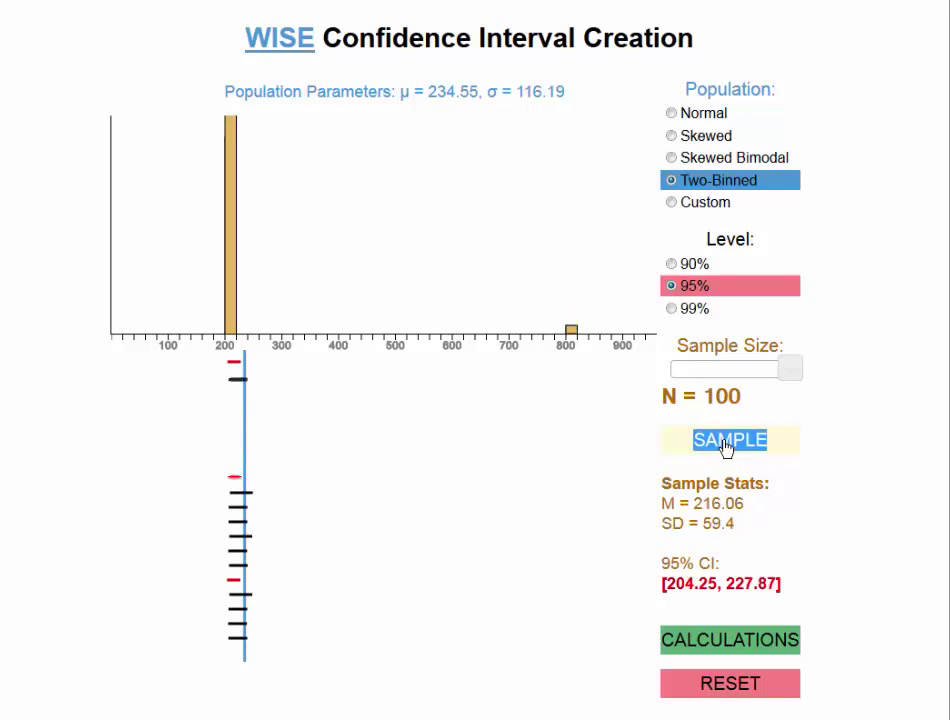
{"action": "left_click", "coordinate": [726, 446]}
{"action": "left_click", "coordinate": [726, 446]}
{"action": "left_click", "coordinate": [726, 446]}
{"action": "double_click", "coordinate": [726, 446]}
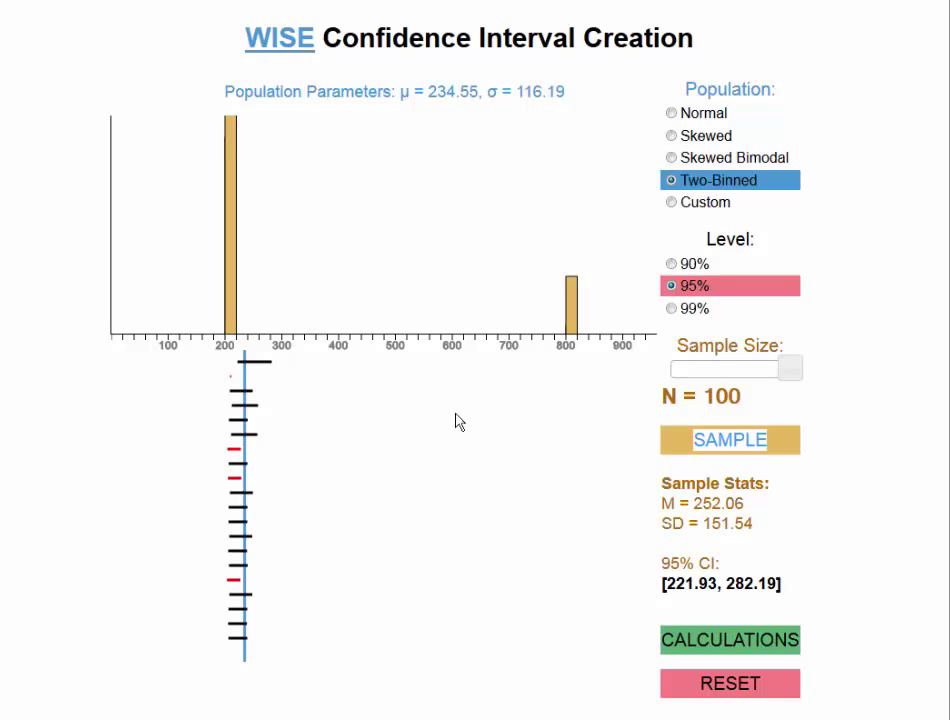
- Select the Skewed population and stack the first N=100 intervals
{"action": "left_click", "coordinate": [672, 140]}
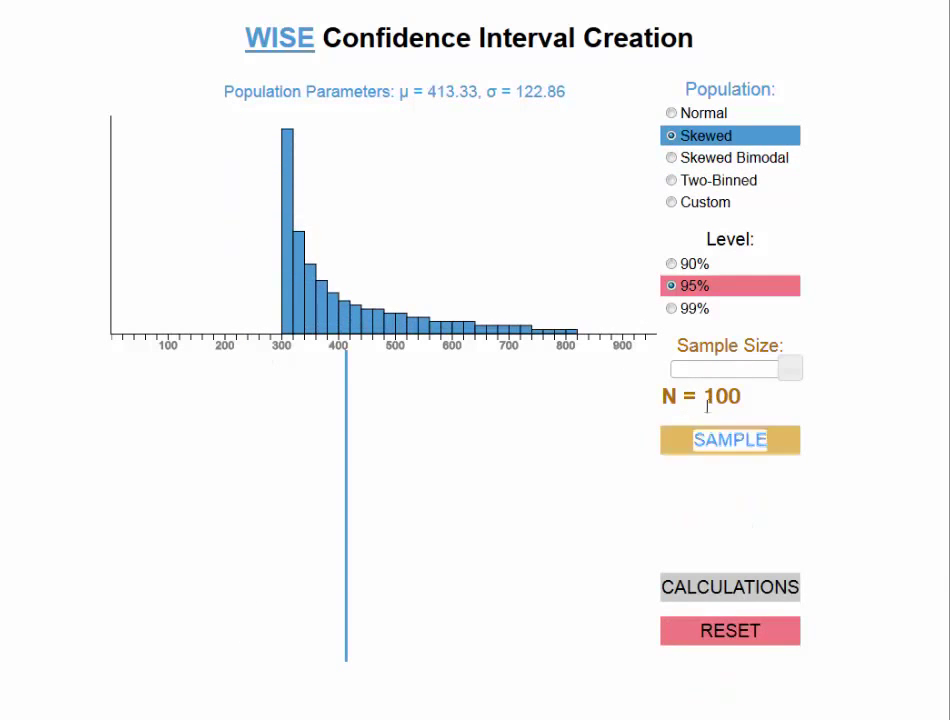
{"action": "left_click", "coordinate": [723, 447]}
{"action": "left_click", "coordinate": [723, 447]}
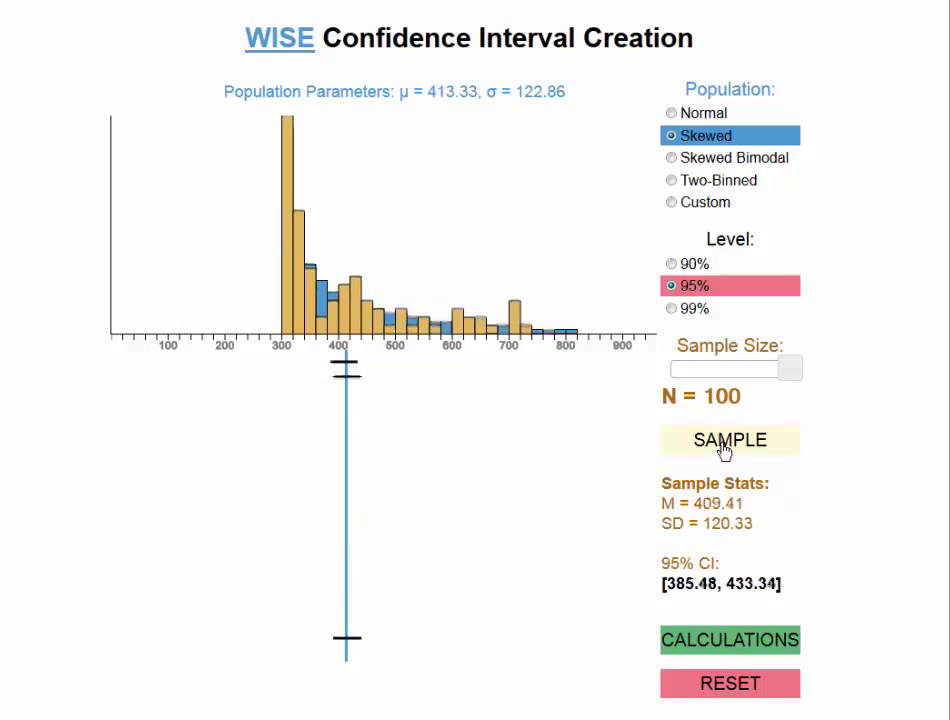
{"action": "left_click", "coordinate": [723, 447]}
{"action": "left_click", "coordinate": [723, 447]}
{"action": "left_click", "coordinate": [723, 447]}
- Add more Skewed intervals, then choose the Custom population (μ = 413.33, σ = 122.86)
{"action": "left_click", "coordinate": [723, 447]}
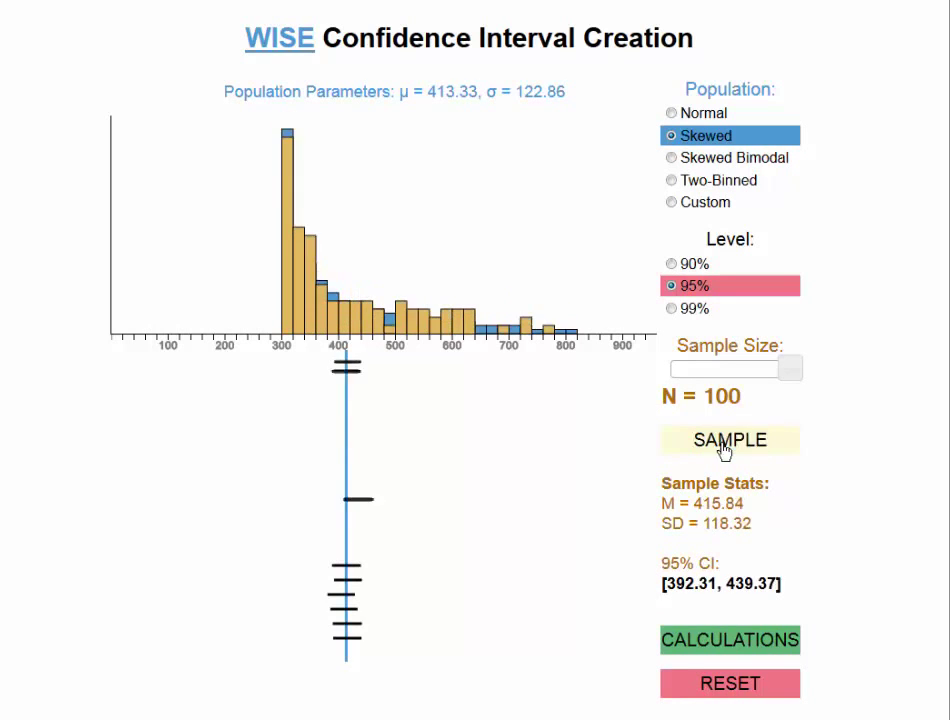
{"action": "double_click", "coordinate": [723, 447]}
{"action": "left_click", "coordinate": [723, 447]}
{"action": "left_click", "coordinate": [723, 447]}
{"action": "left_click", "coordinate": [723, 447]}
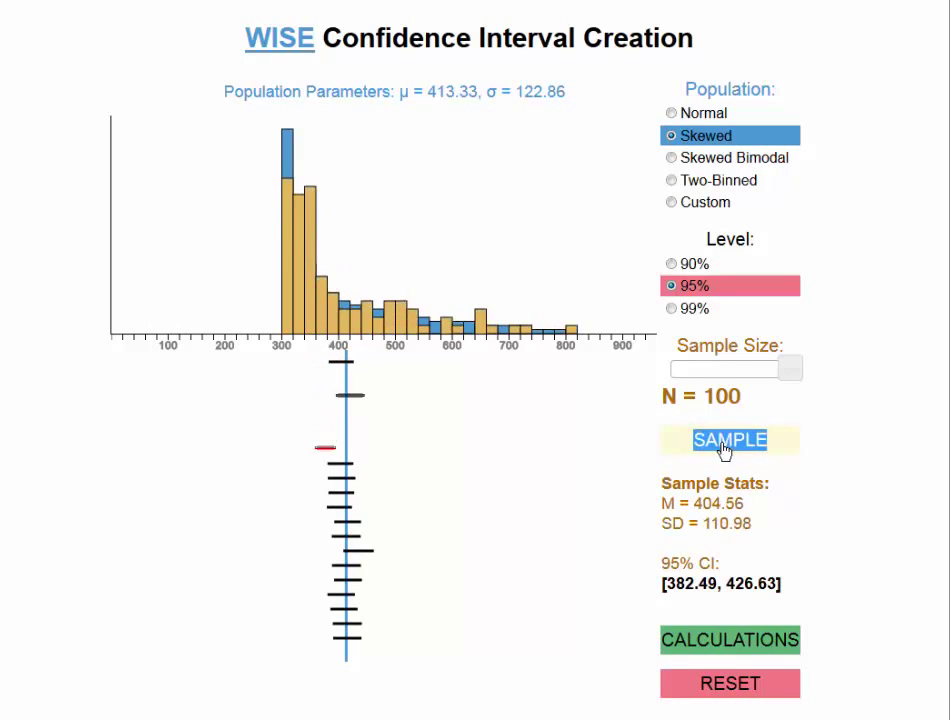
{"action": "left_click", "coordinate": [723, 447]}
{"action": "left_click", "coordinate": [723, 447]}
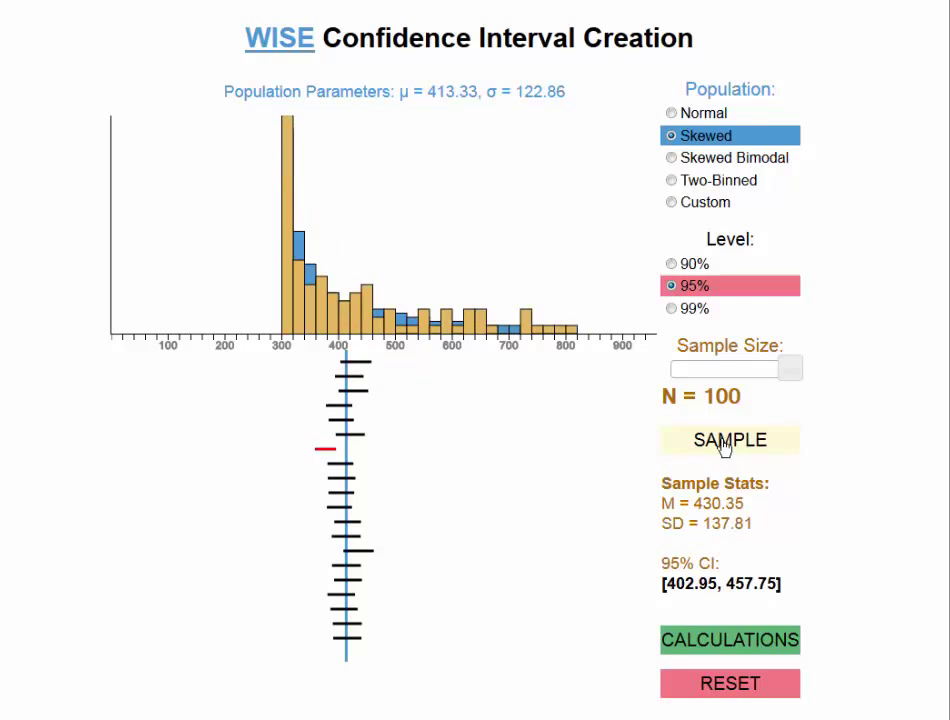
{"action": "left_click", "coordinate": [115, 336]}
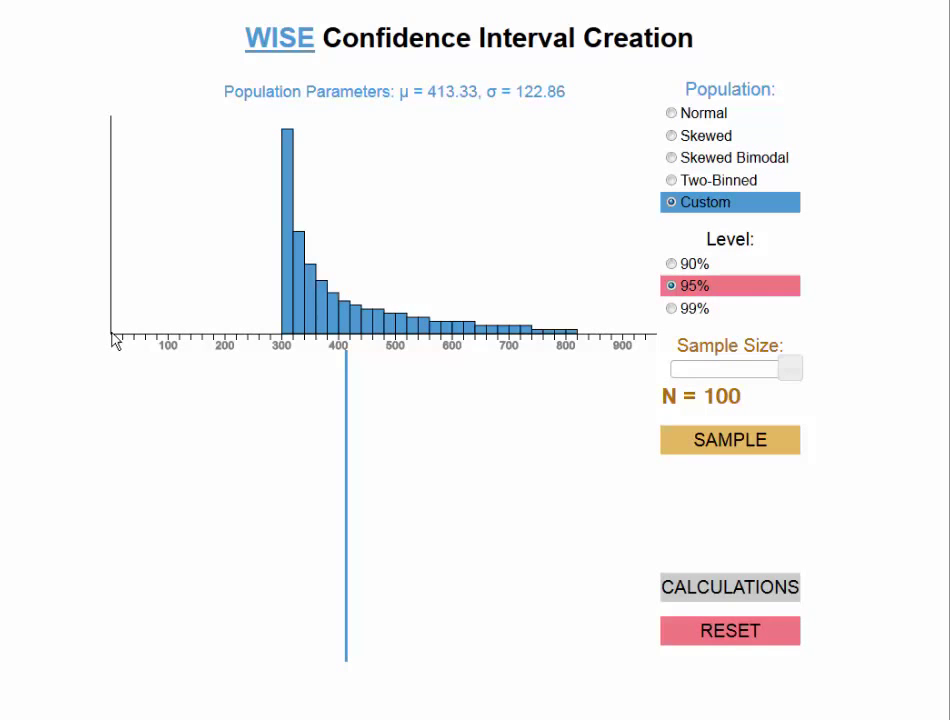
- Draw a four-peaked custom population (μ = 460.82) and take a first N=100 sample
{"action": "left_click", "coordinate": [114, 339]}
{"action": "mouse_move", "coordinate": [115, 337]}
{"action": "left_mouse_down"}
{"action": "mouse_move", "coordinate": [123, 288]}
{"action": "mouse_move", "coordinate": [151, 246]}
{"action": "mouse_move", "coordinate": [178, 250]}
{"action": "mouse_move", "coordinate": [215, 316]}
{"action": "mouse_move", "coordinate": [318, 227]}
{"action": "mouse_move", "coordinate": [377, 322]}
{"action": "mouse_move", "coordinate": [445, 297]}
{"action": "mouse_move", "coordinate": [479, 269]}
{"action": "mouse_move", "coordinate": [545, 320]}
{"action": "mouse_move", "coordinate": [579, 178]}
{"action": "mouse_move", "coordinate": [576, 140]}
{"action": "mouse_move", "coordinate": [566, 159]}
{"action": "mouse_move", "coordinate": [649, 335]}
{"action": "left_mouse_up"}
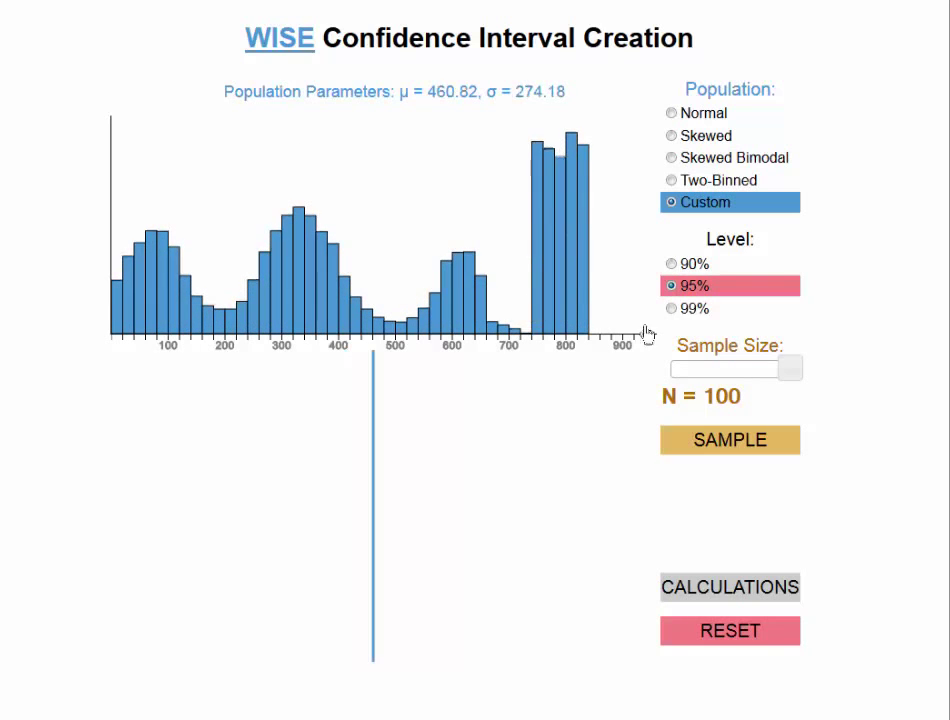
{"action": "left_click", "coordinate": [737, 444]}
- Stack many more N=100 custom-population intervals, latest CI [374.37, 485.07]
{"action": "left_click", "coordinate": [737, 444]}
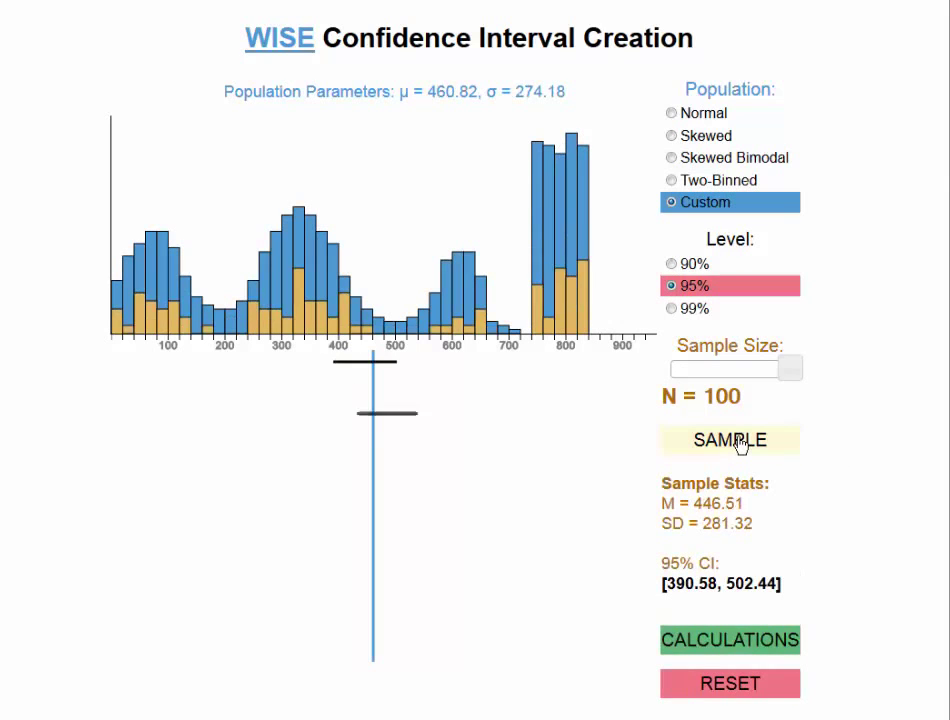
{"action": "left_click", "coordinate": [737, 444]}
{"action": "left_click", "coordinate": [738, 444]}
{"action": "double_click", "coordinate": [737, 444]}
{"action": "double_click", "coordinate": [737, 444]}
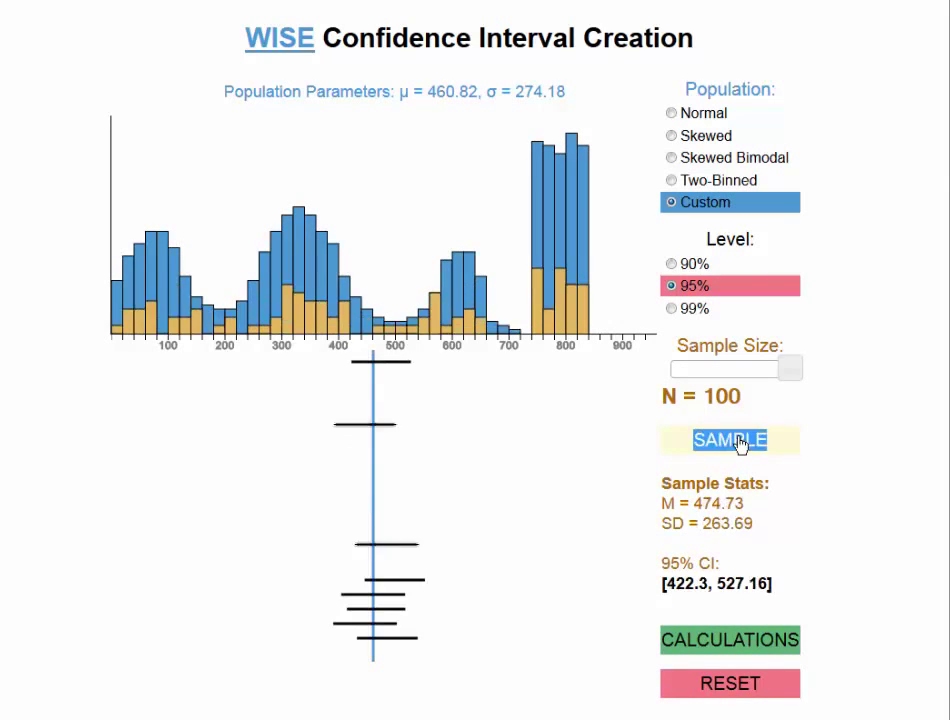
{"action": "double_click", "coordinate": [737, 444]}
{"action": "double_click", "coordinate": [737, 444]}
{"action": "left_click", "coordinate": [737, 444]}
{"action": "left_click", "coordinate": [737, 444]}
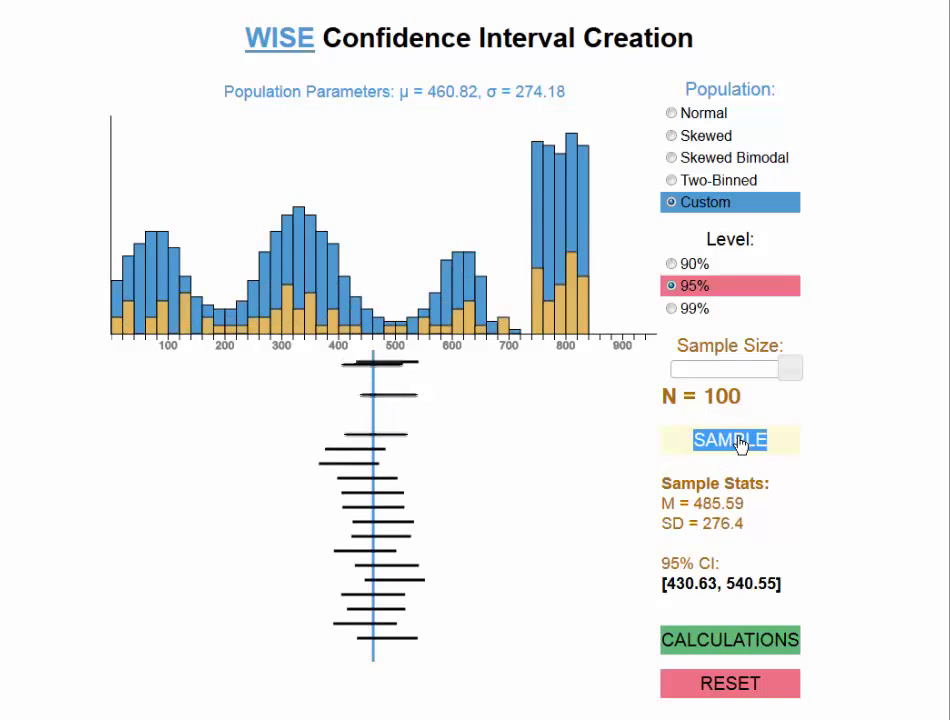
{"action": "left_click", "coordinate": [737, 444]}
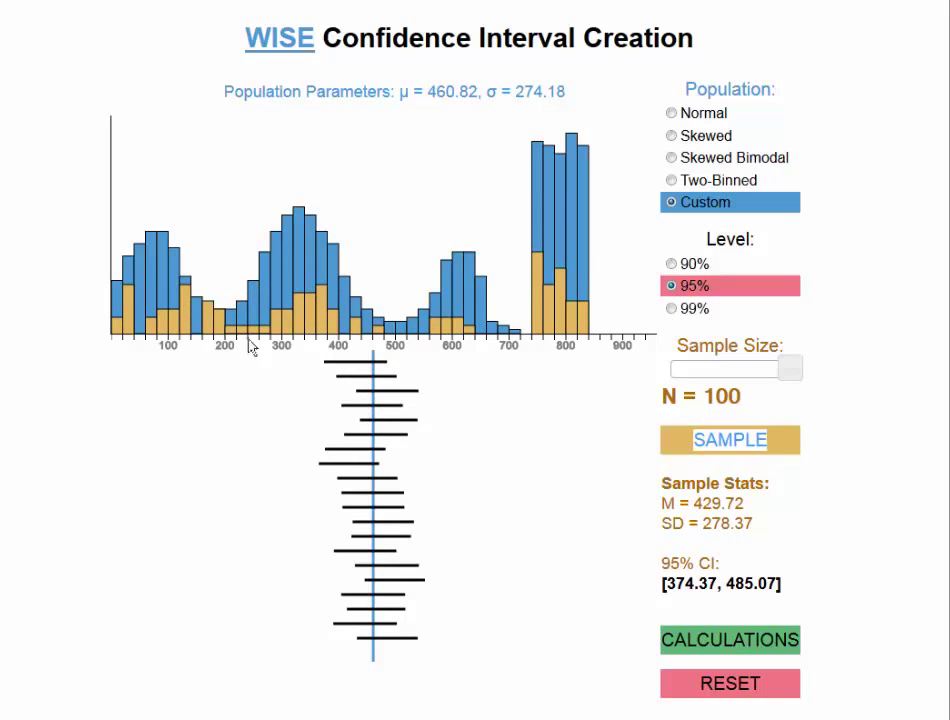